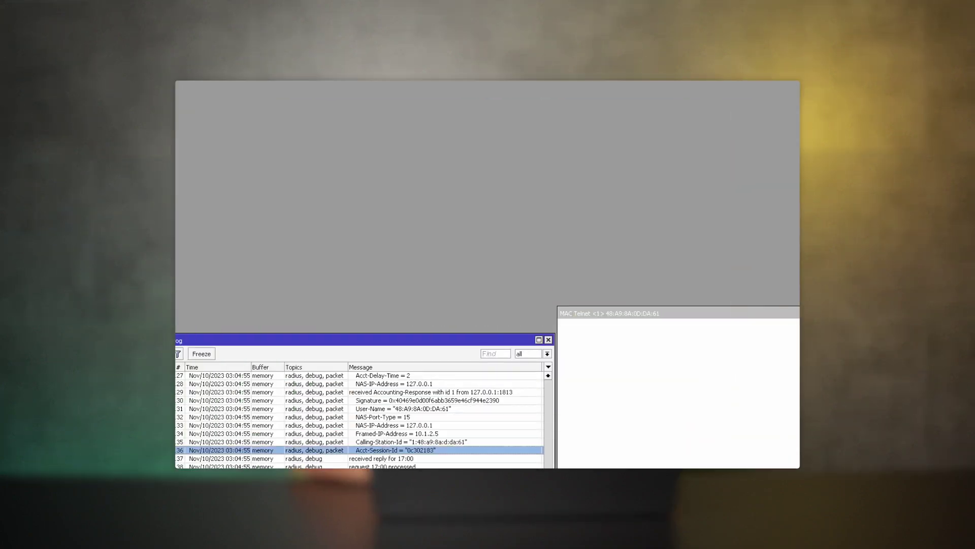
Enable the dhcp service on the existing RADIUS server entry for 127.0.0.1 and save it.
left_click(124, 269)
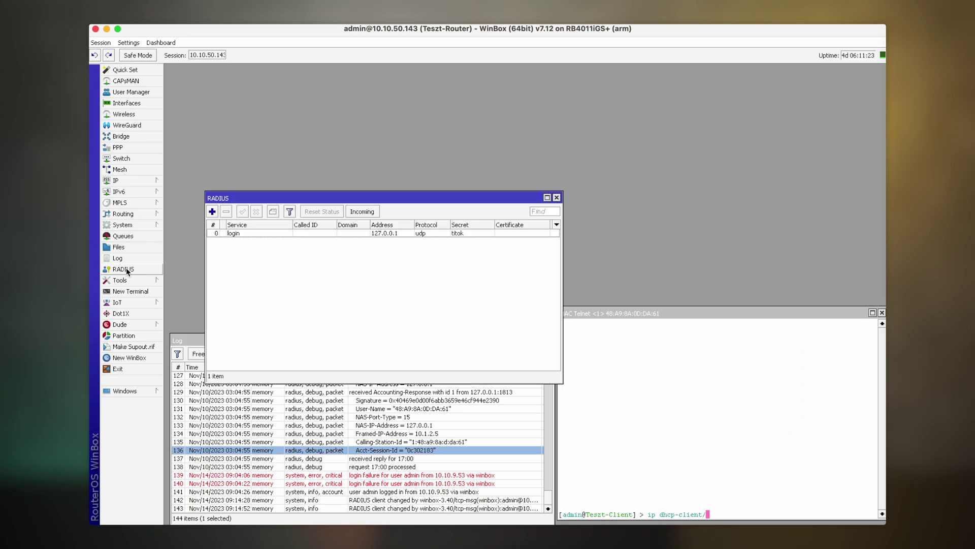
left_click(257, 235)
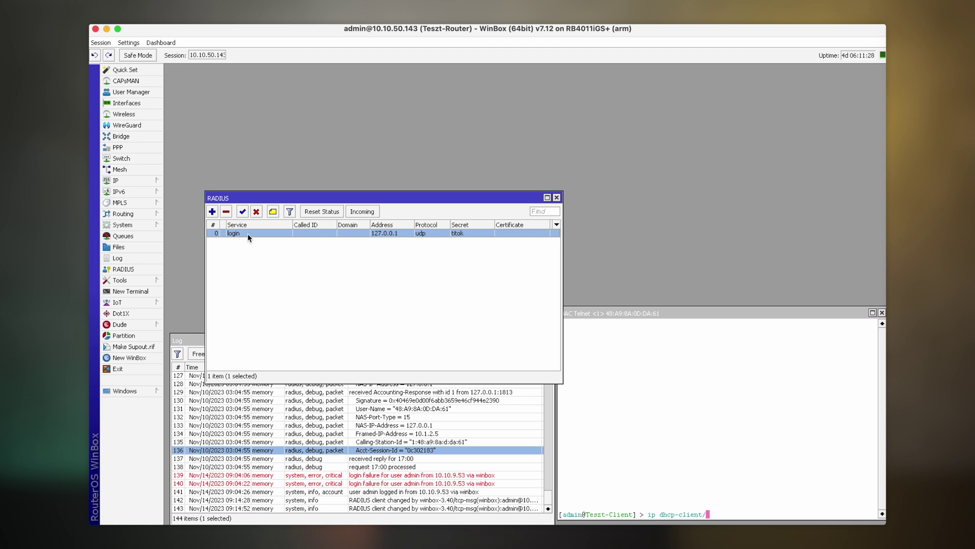
double_click(247, 233)
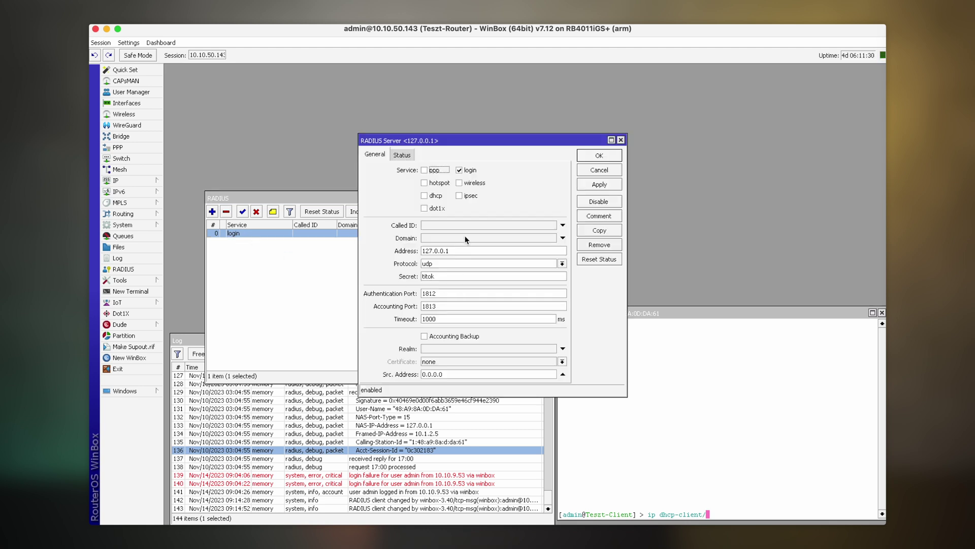
left_click(443, 195)
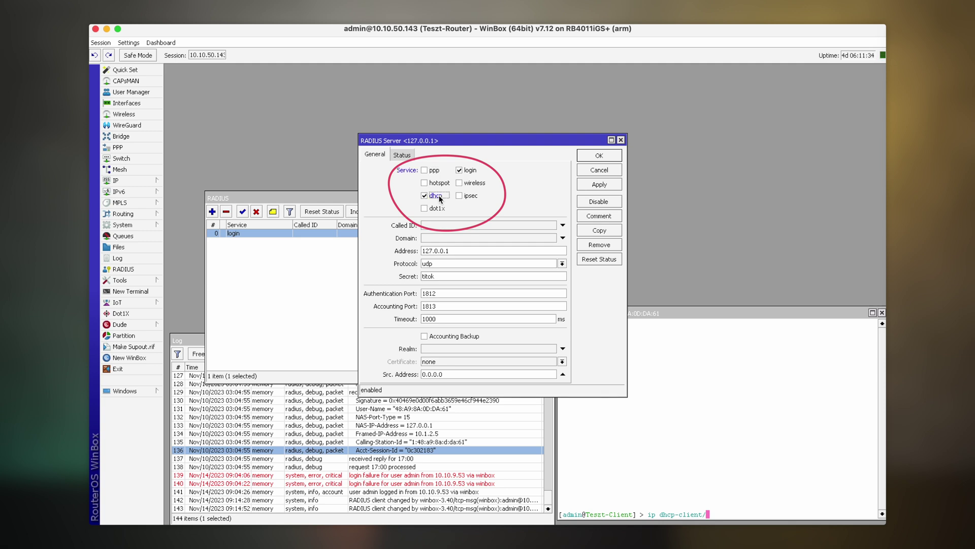
left_click(600, 155)
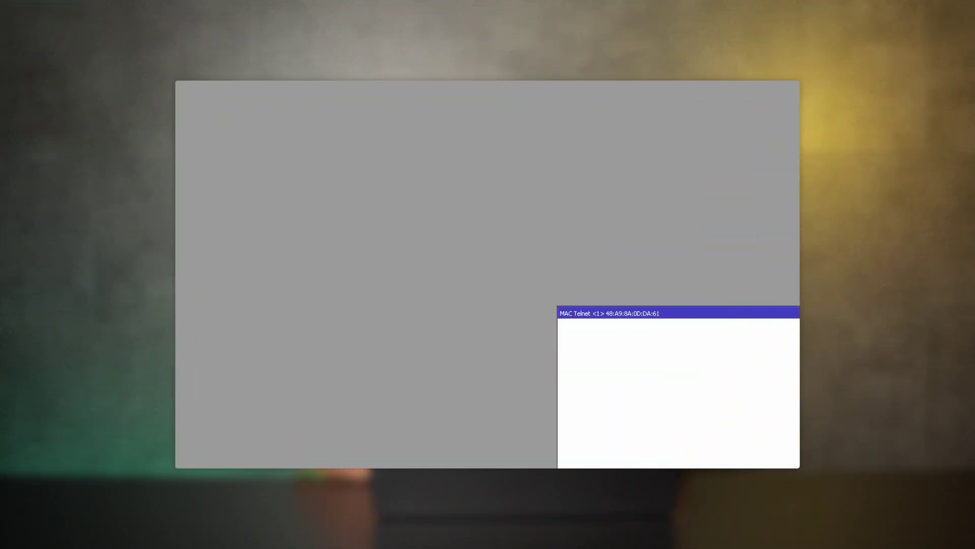
Review the DHCP server list, its network and gateway settings, and the address range of the IP pool.
left_click(144, 180)
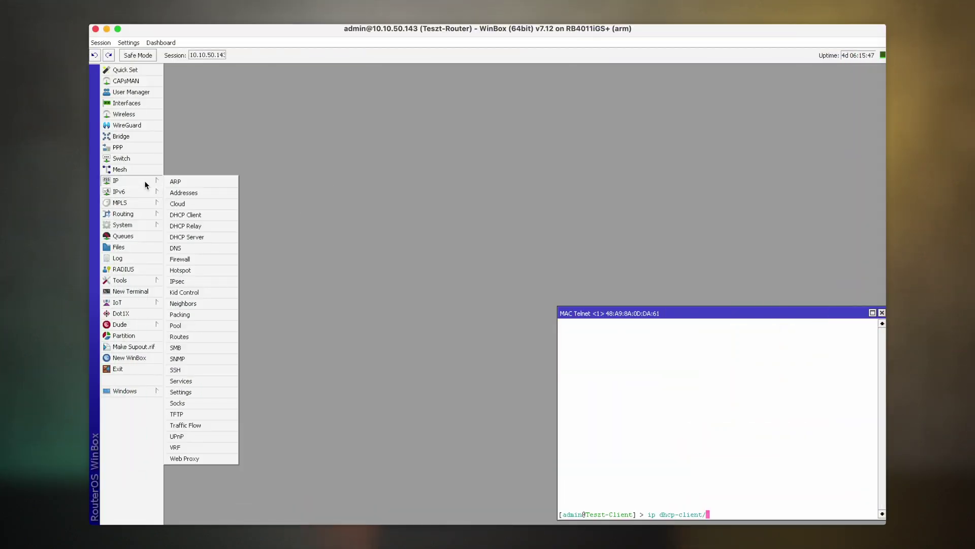
left_click(204, 235)
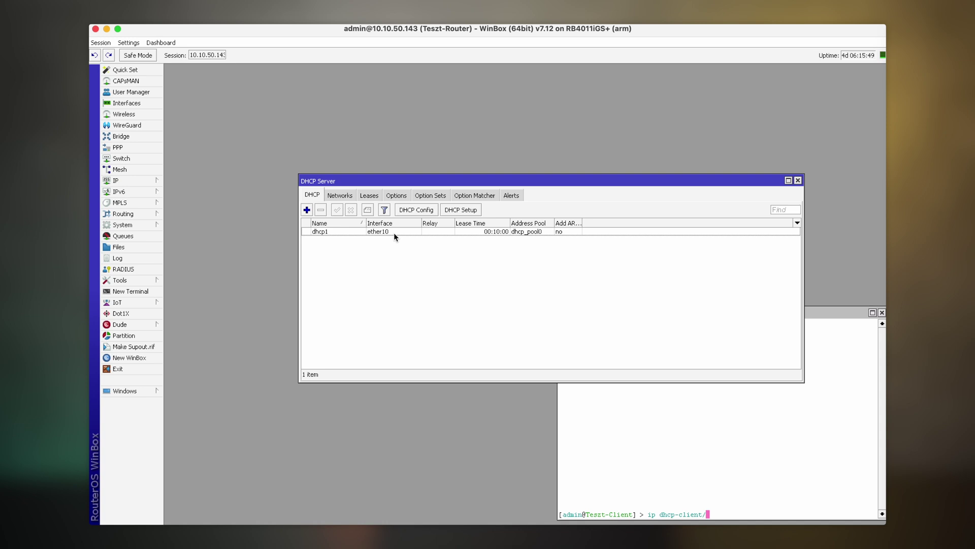
left_click_drag(568, 188, 532, 153)
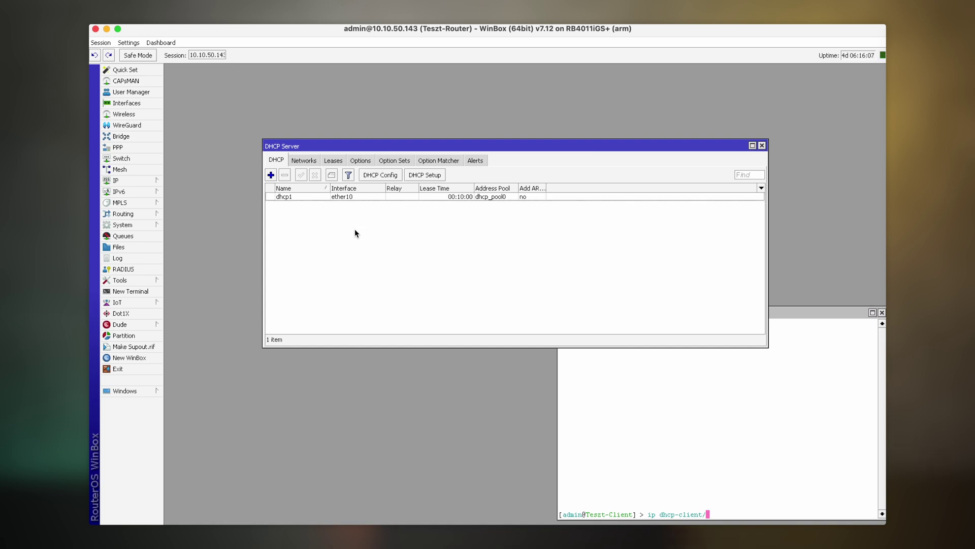
left_click(311, 161)
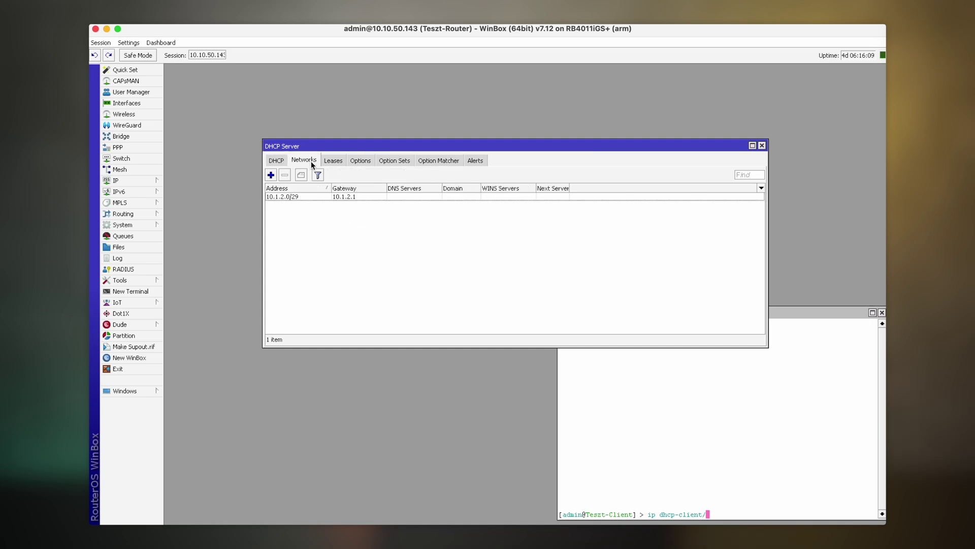
left_click(313, 198)
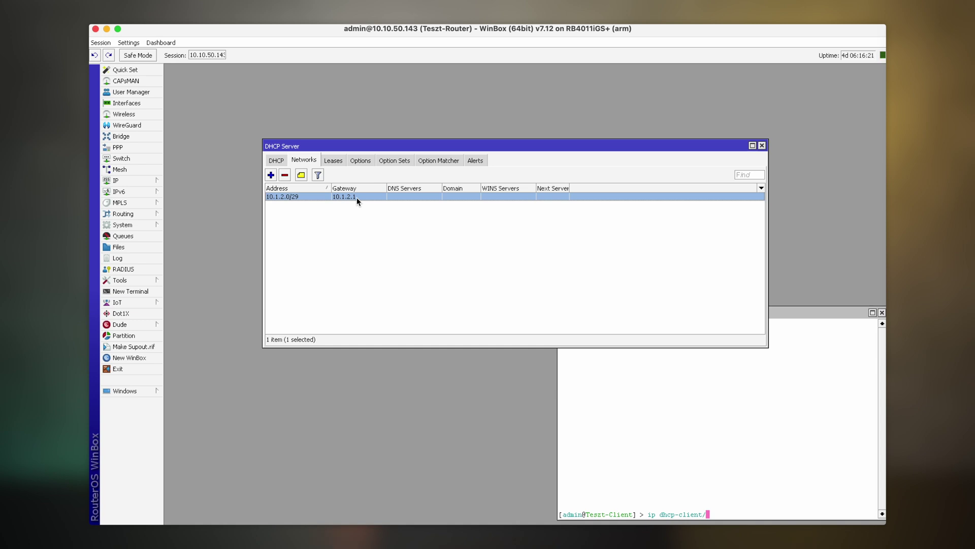
left_click(156, 184)
left_click(218, 329)
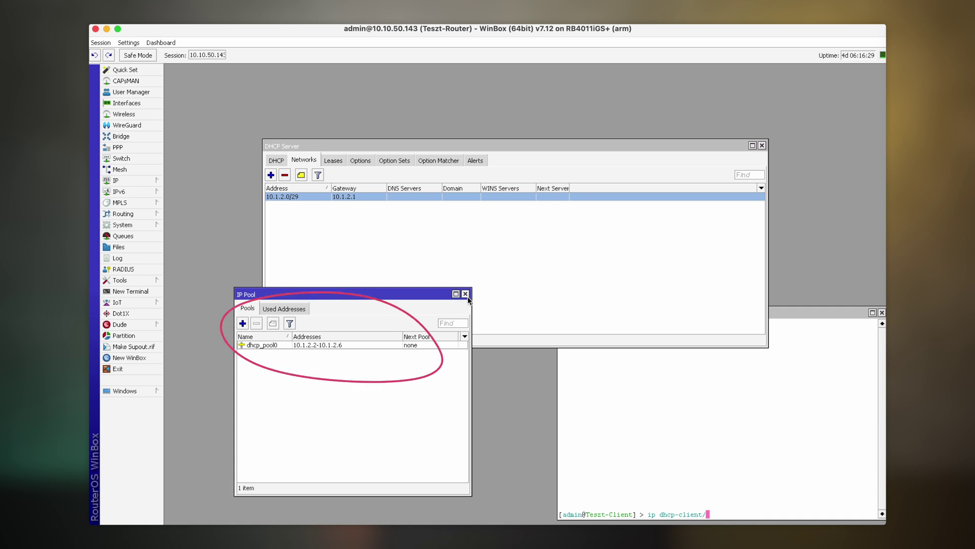
left_click(465, 294)
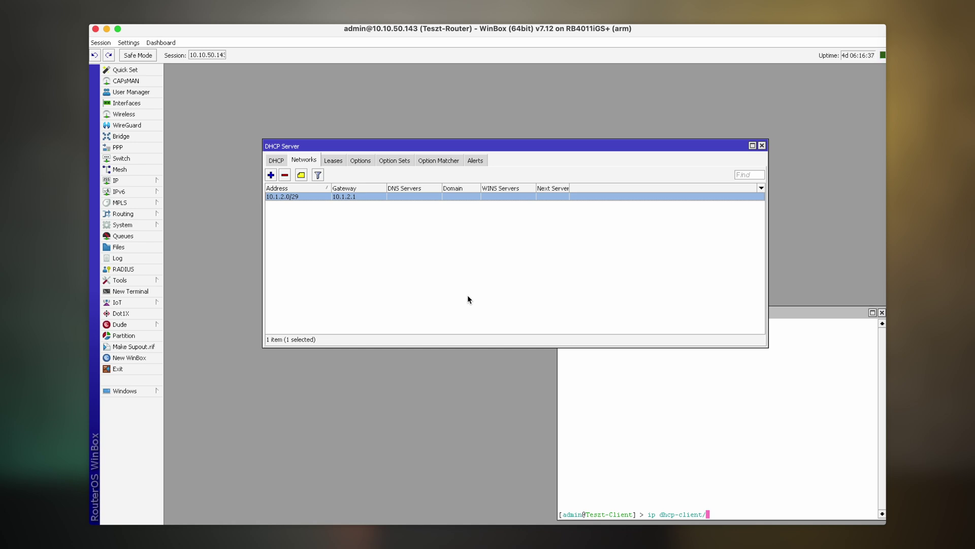
Set the dhcp1 server's Address Pool to static-only and Use RADIUS to yes.
left_click(276, 160)
double_click(347, 197)
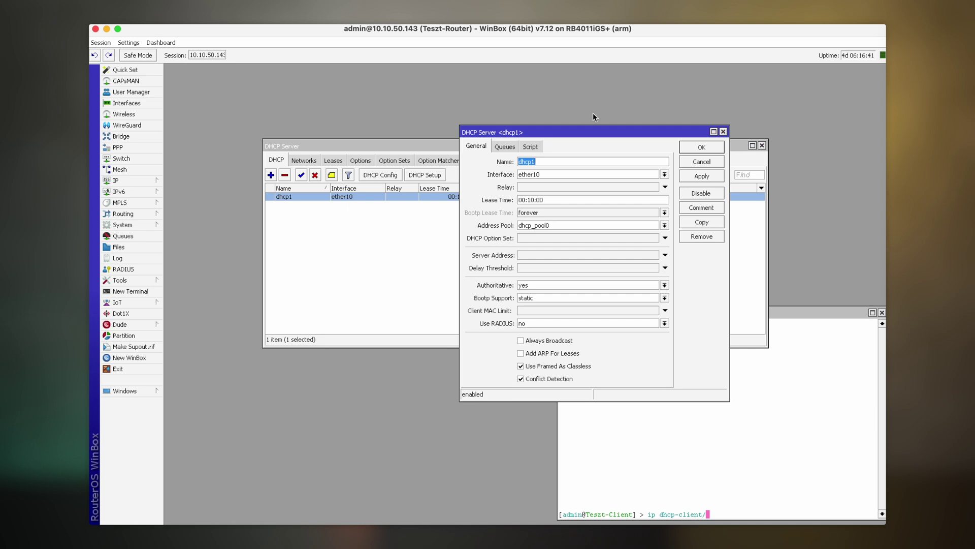
left_click_drag(588, 132, 395, 213)
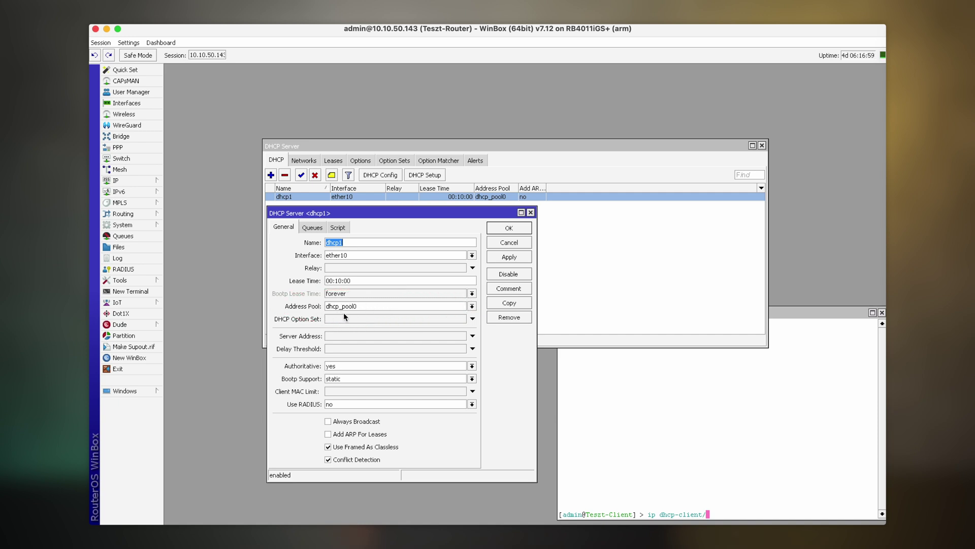
left_click(472, 306)
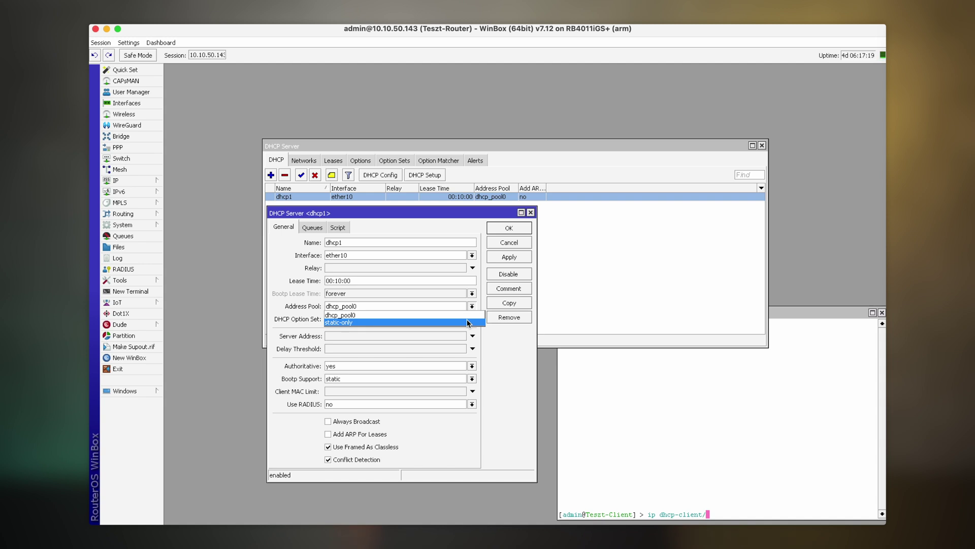
left_click(468, 323)
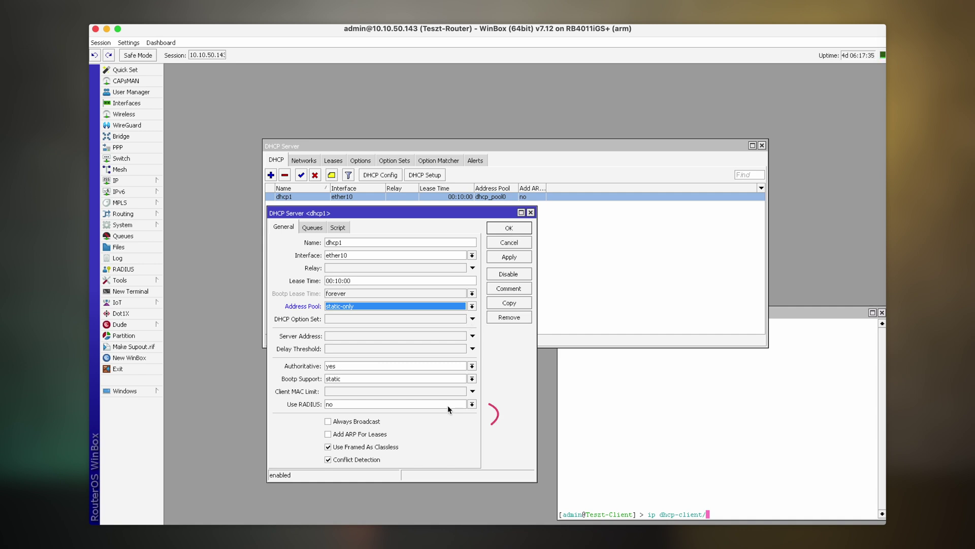
left_click(472, 405)
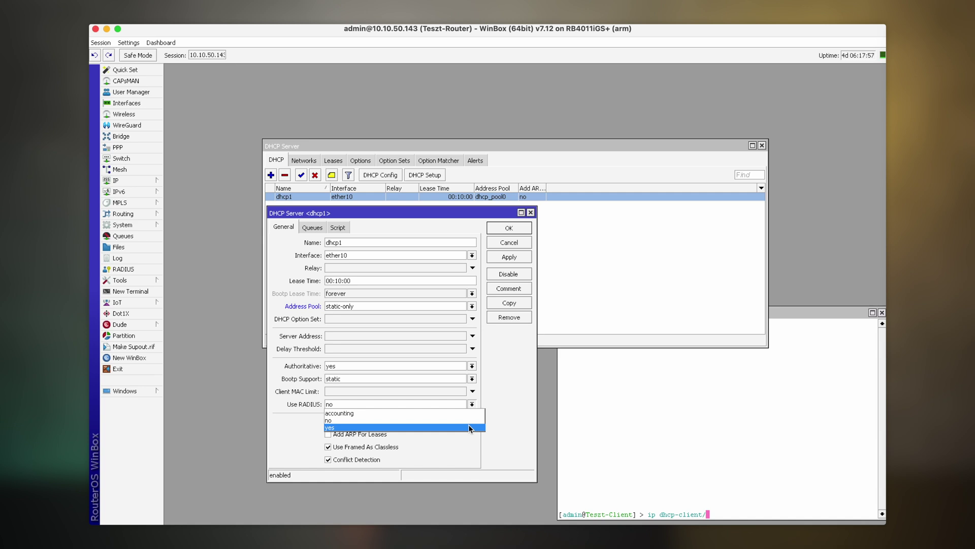
left_click(470, 427)
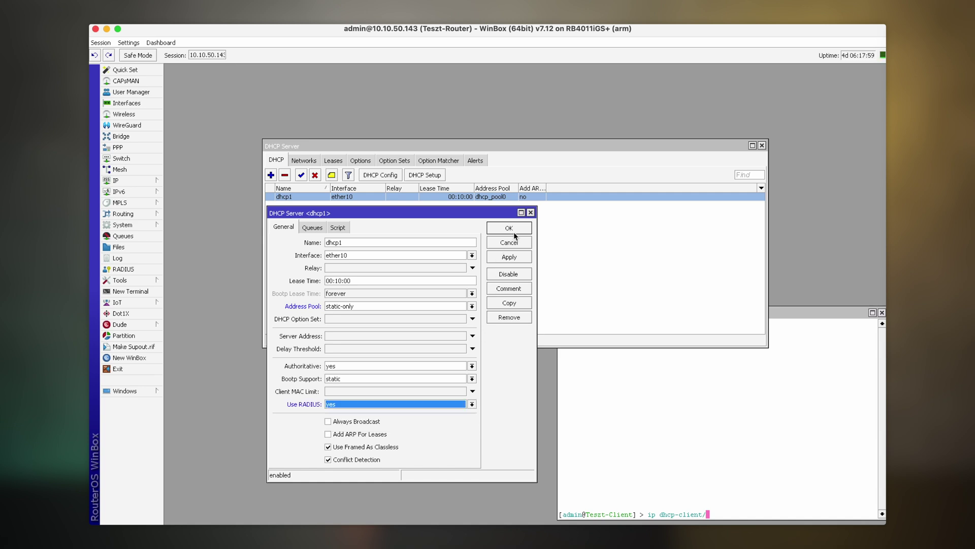
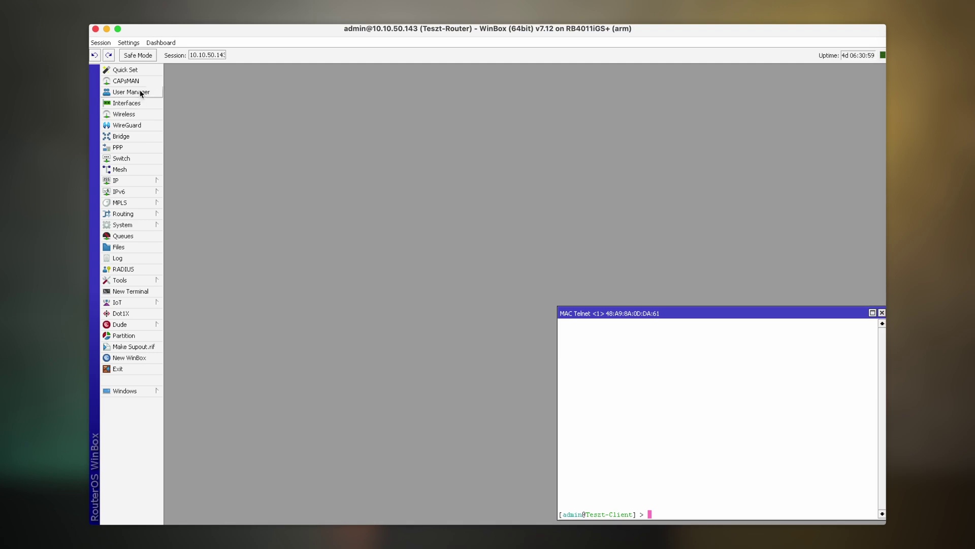
Start a new user entry among the User Manager users.
left_click(142, 94)
left_click(223, 118)
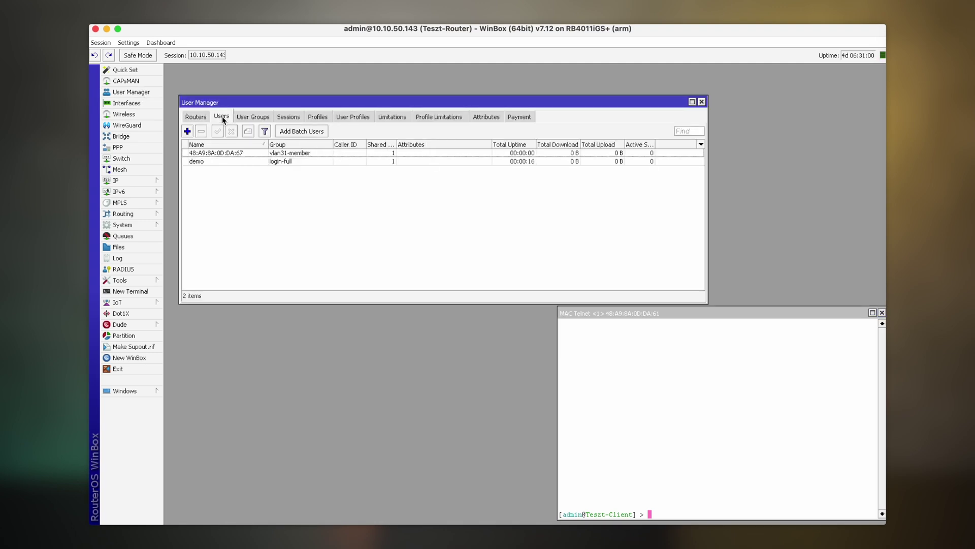
left_click(187, 131)
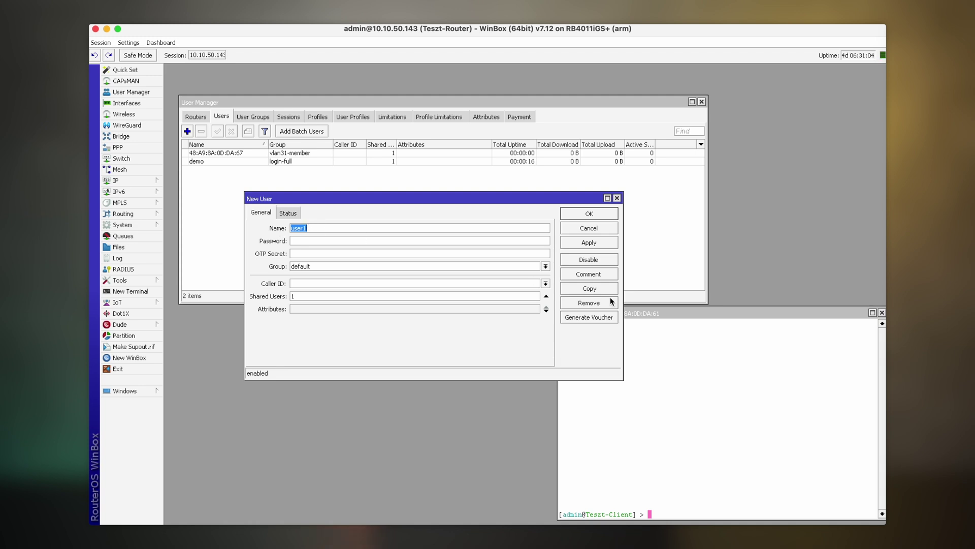
List the client's Ethernet interfaces with "int ethe pr" and use ether1's MAC address 48:A9:8A:0D:DA:61 as the new user's name.
left_click(689, 319)
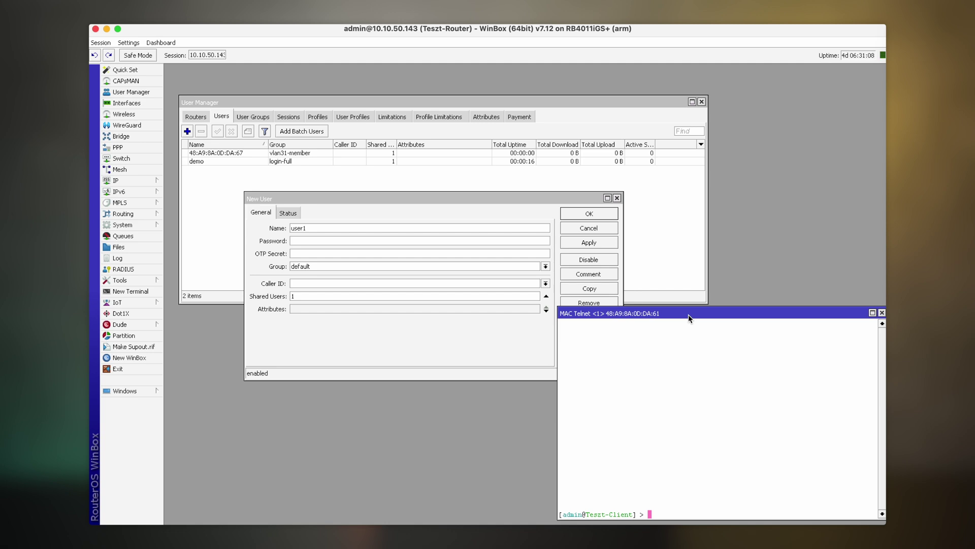
type("int ethe pr")
key("Return")
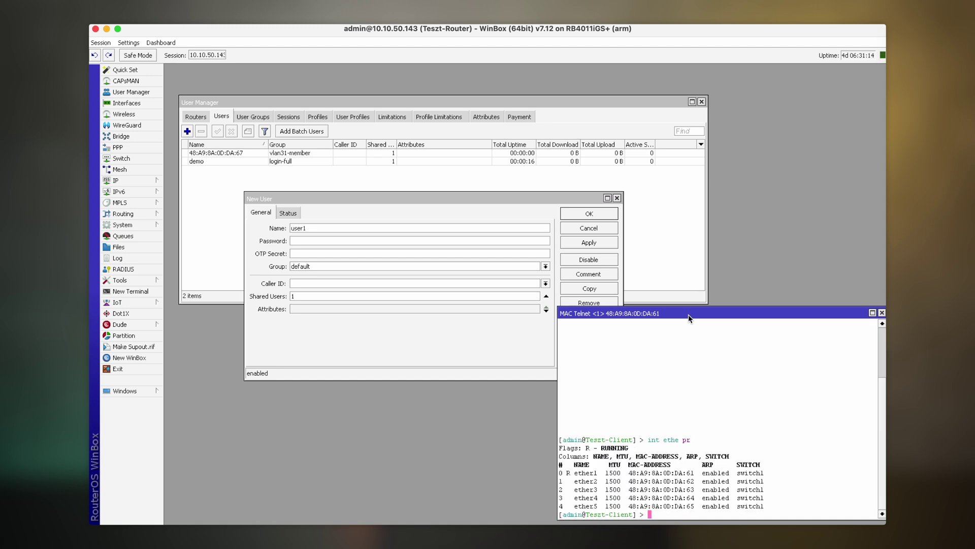
left_click_drag(628, 472, 695, 476)
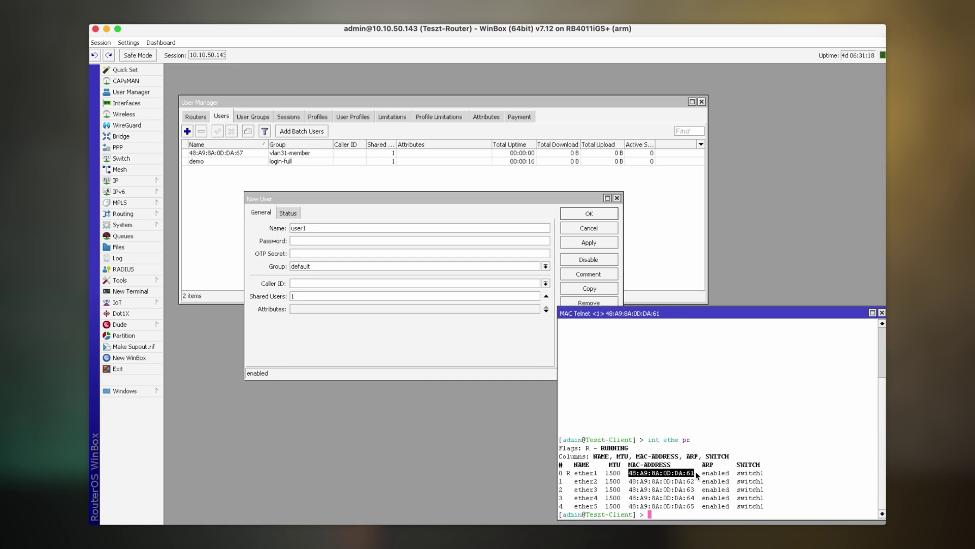
right_click(691, 473)
left_click(711, 485)
left_click(353, 228)
double_click(353, 228)
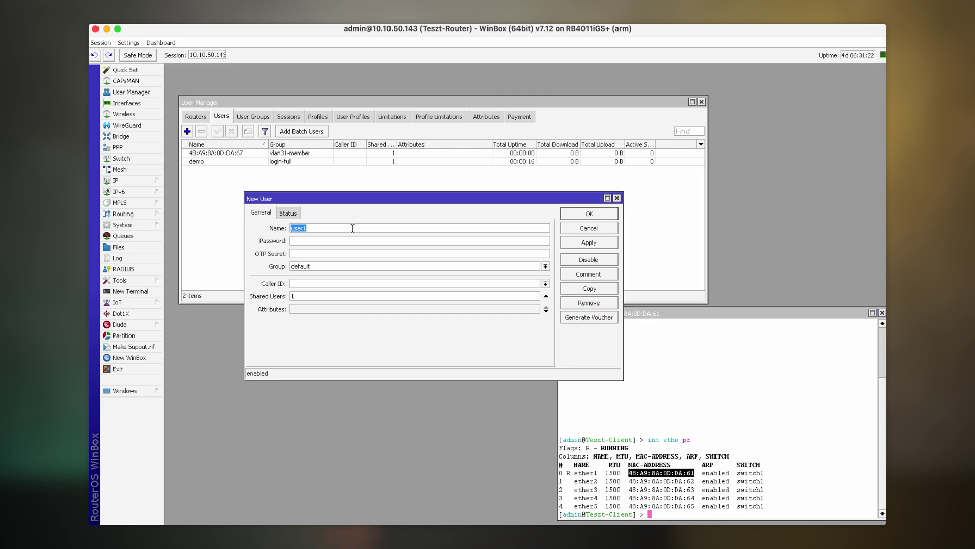
key("ctrl+v")
Keep the user's group as default, add a Framed-IP-Address attribute of 10.1.2.5, and save the user.
left_click(354, 265)
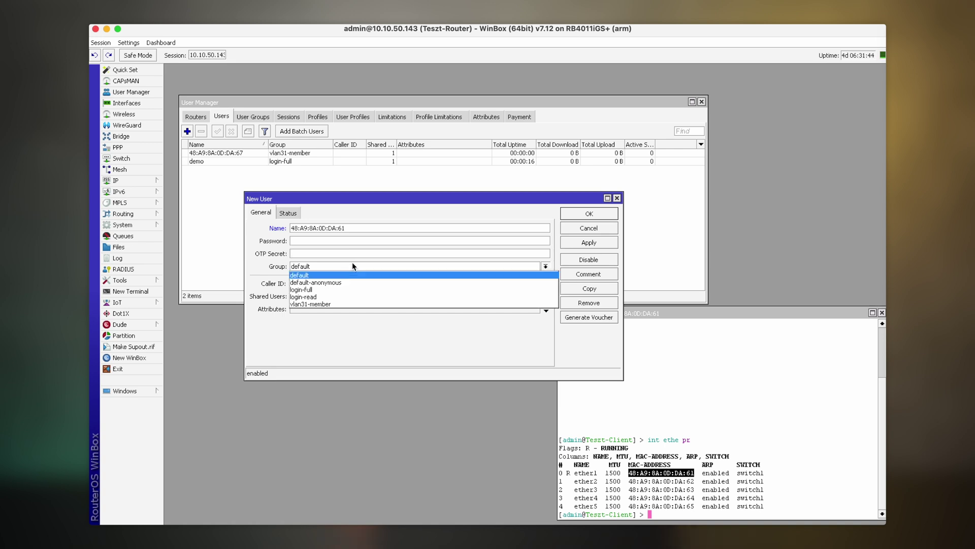
left_click(353, 265)
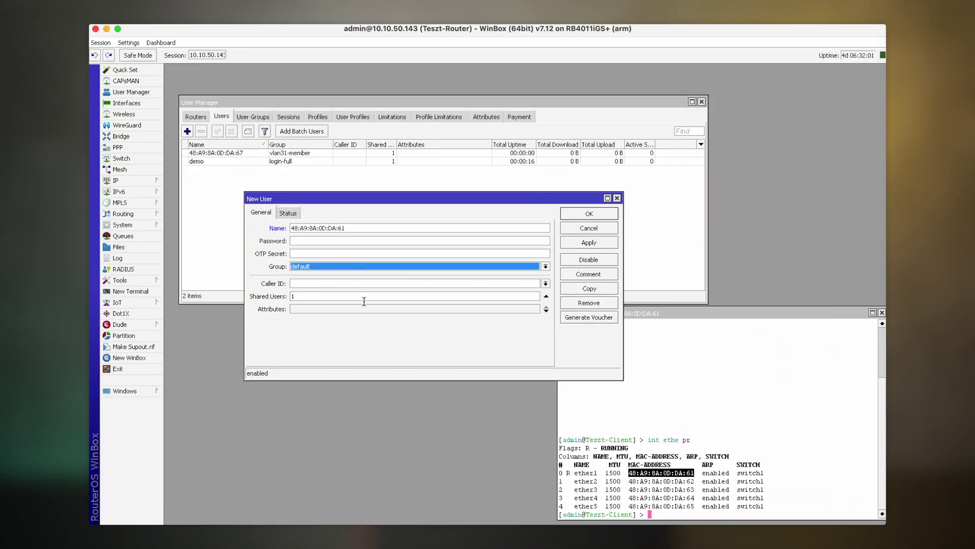
left_click(363, 309)
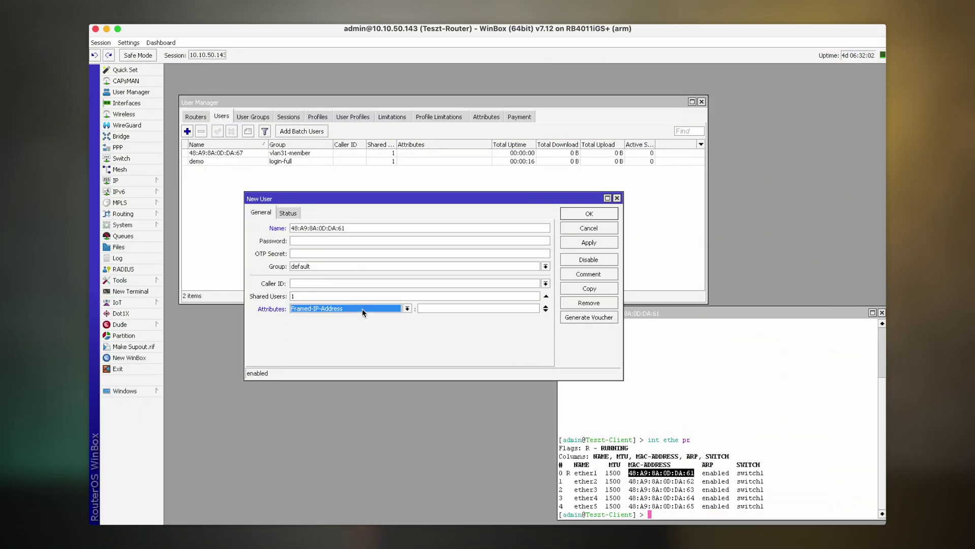
left_click(407, 308)
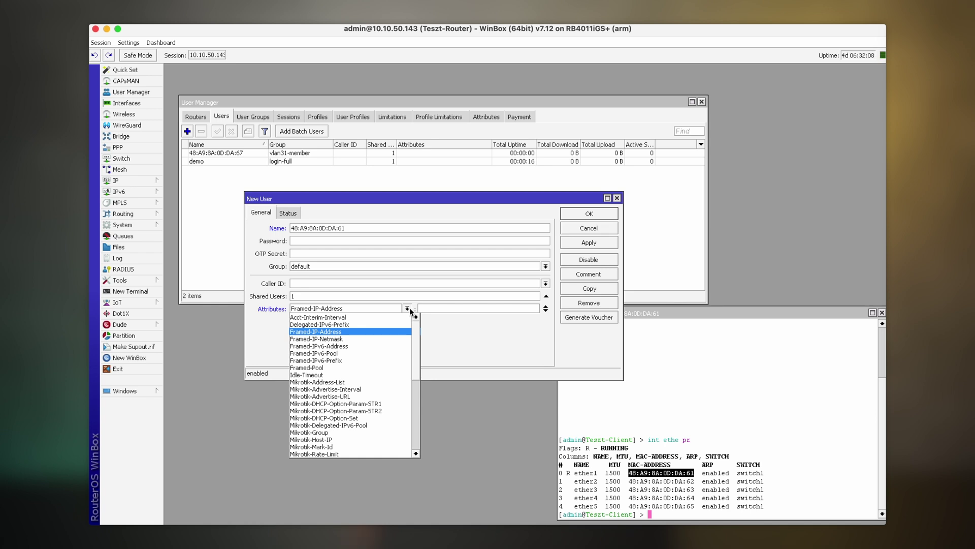
left_click(391, 331)
left_click(446, 308)
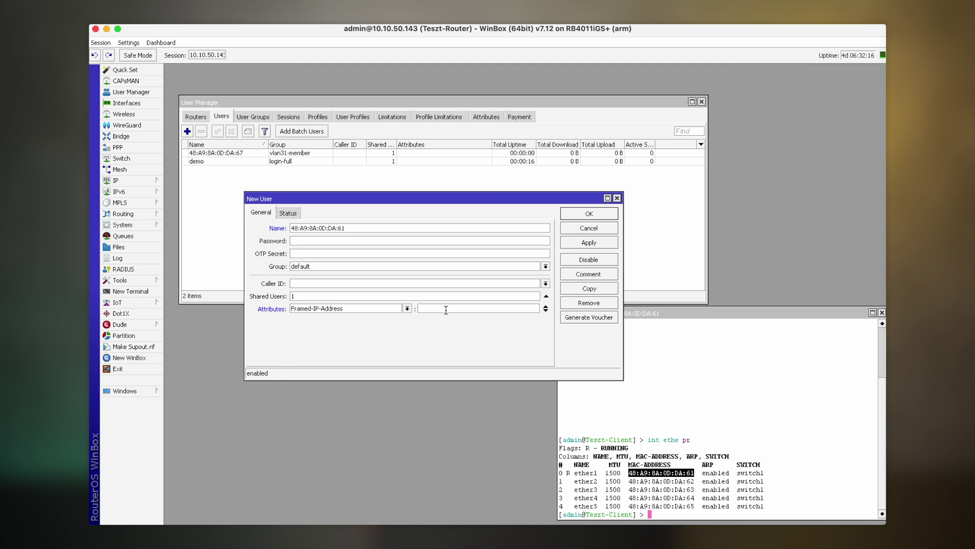
type("10.1")
left_click(589, 214)
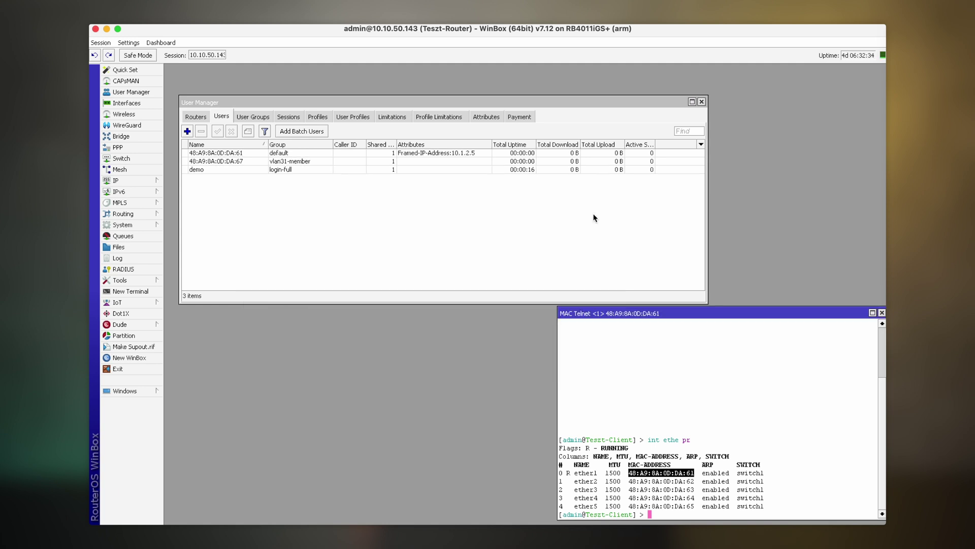
Examine the log for the client's RADIUS Access-Request and the attributes exchanged with 127.0.0.1.
left_click(124, 257)
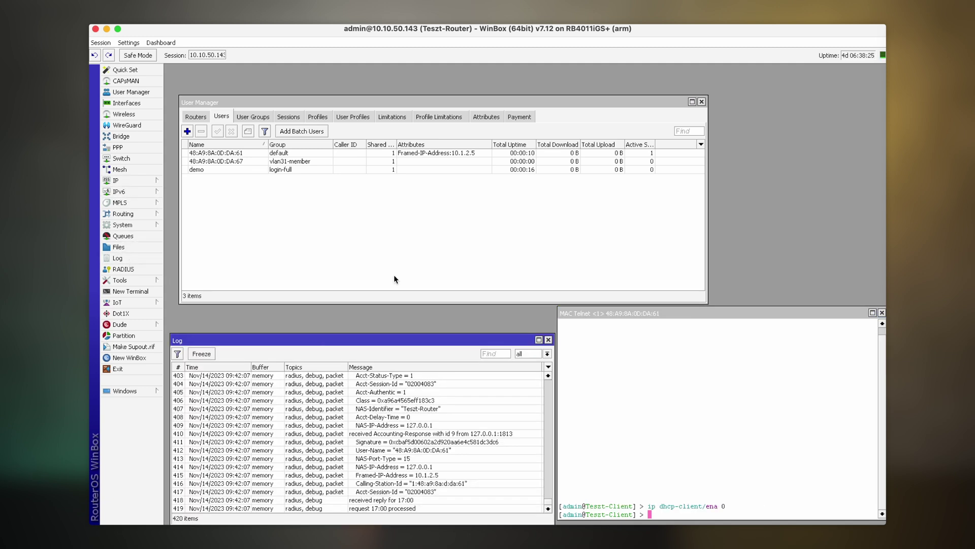
scroll(428, 489, "up", 8)
scroll(428, 491, "up", 3)
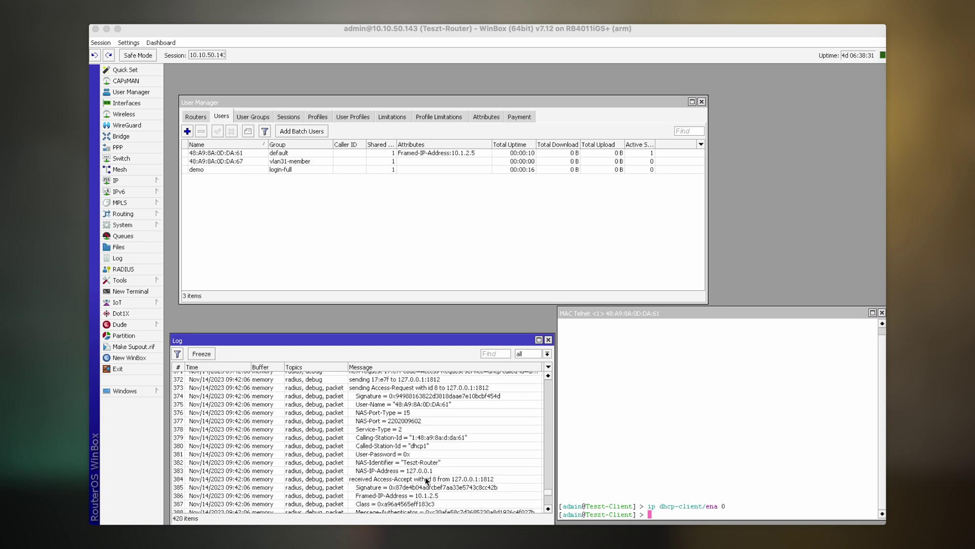
scroll(437, 398, "down", 1)
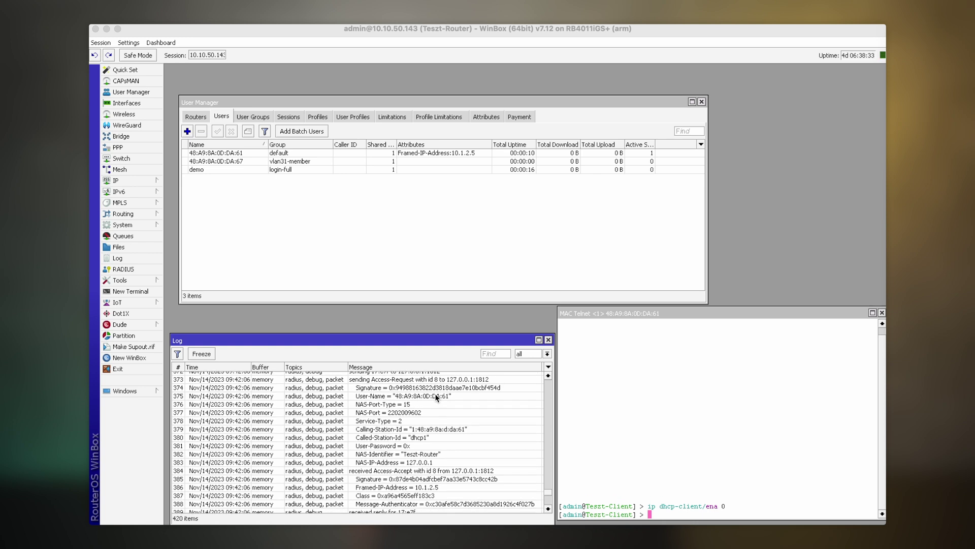
left_click(439, 382)
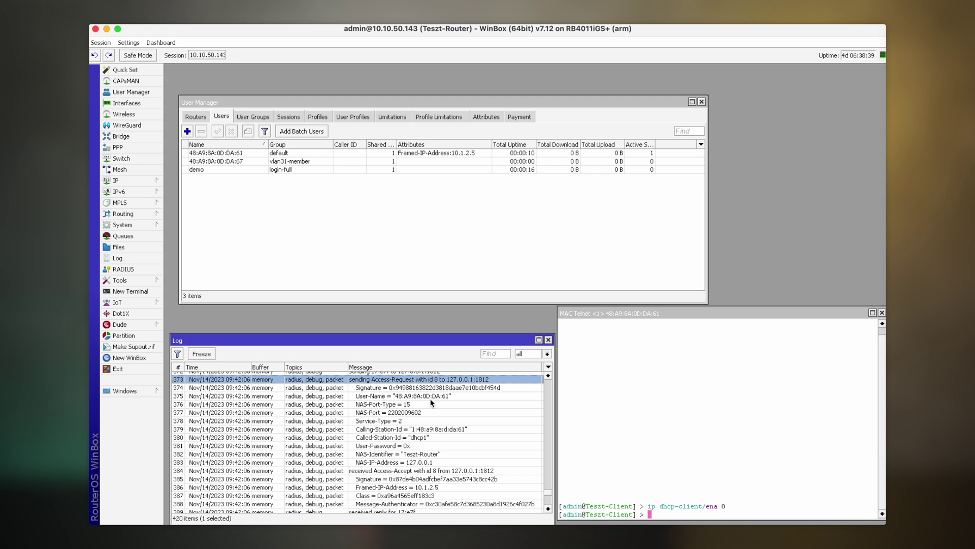
Examine the log for the User-Name in the Access-Request and the Framed-IP-Address in the Access-Accept reply.
left_click(456, 397)
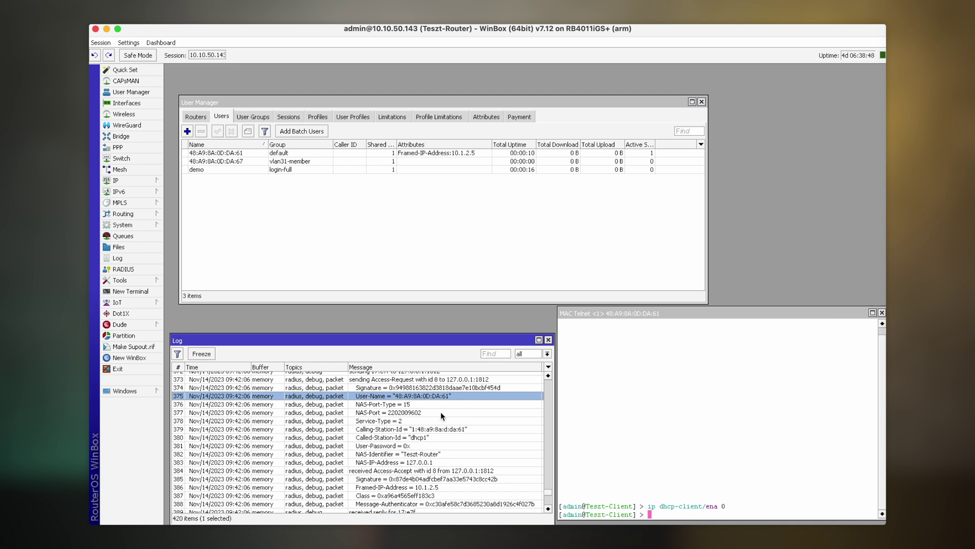
scroll(440, 412, "up", 1)
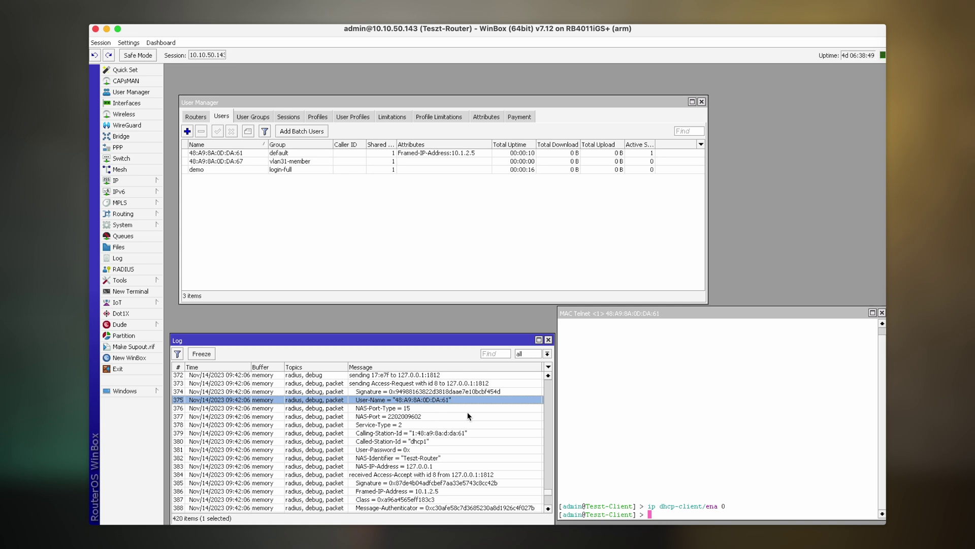
scroll(468, 416, "down", 3)
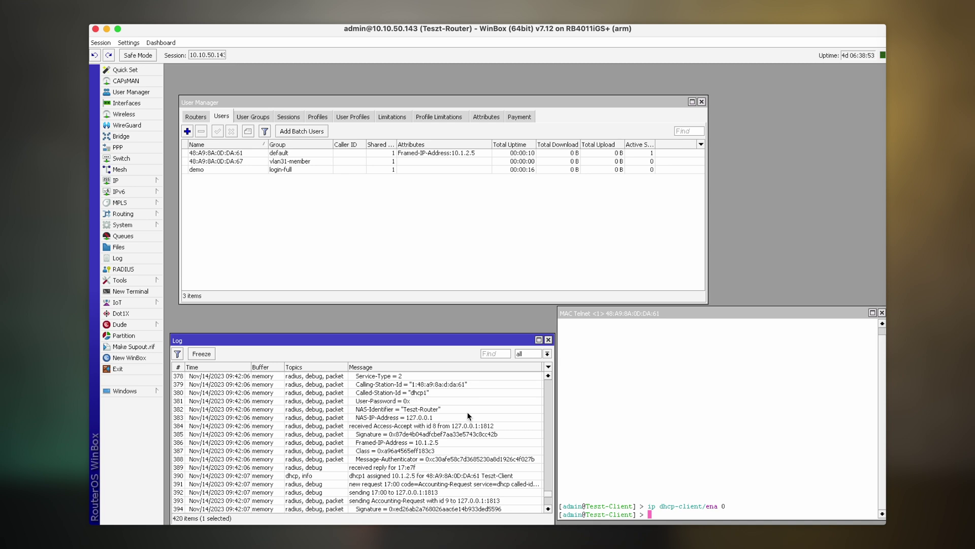
scroll(467, 415, "down", 1)
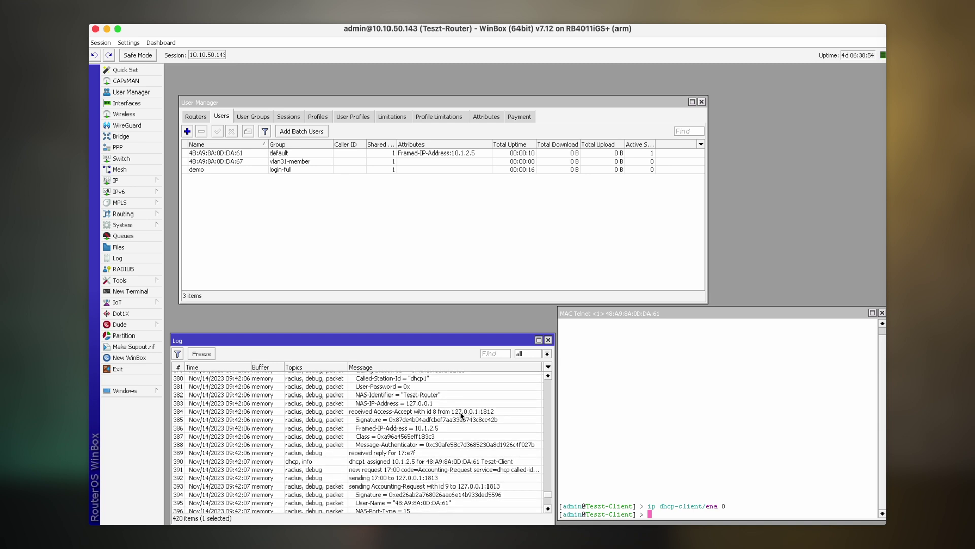
left_click(419, 410)
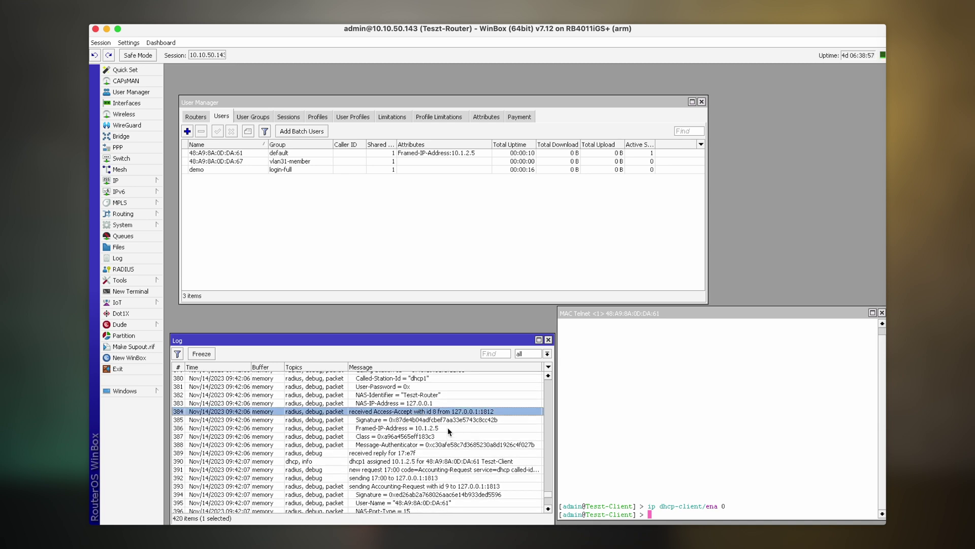
left_click(447, 428)
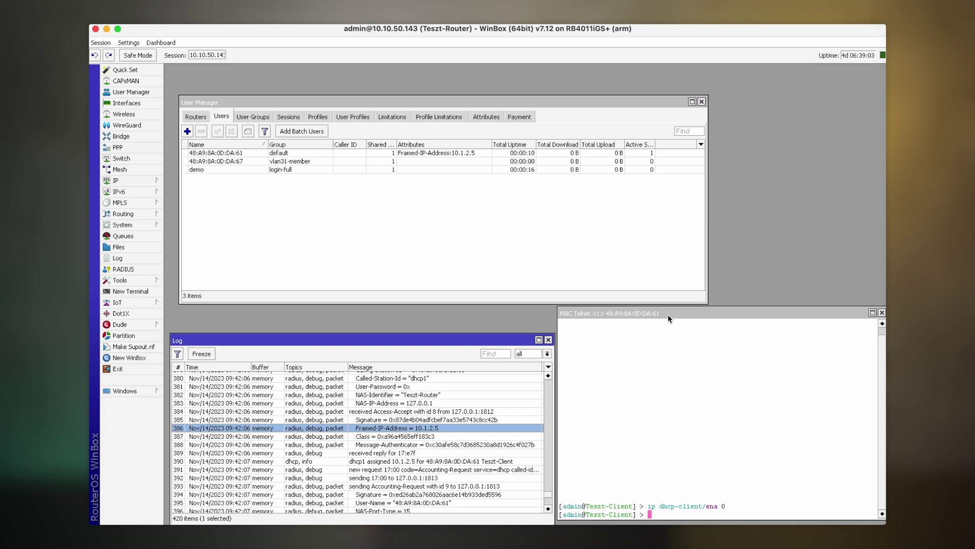
Clear the client's MAC Telnet terminal and list the client's IP addresses with "ip add pr".
left_click(710, 315)
key("ctrl+l")
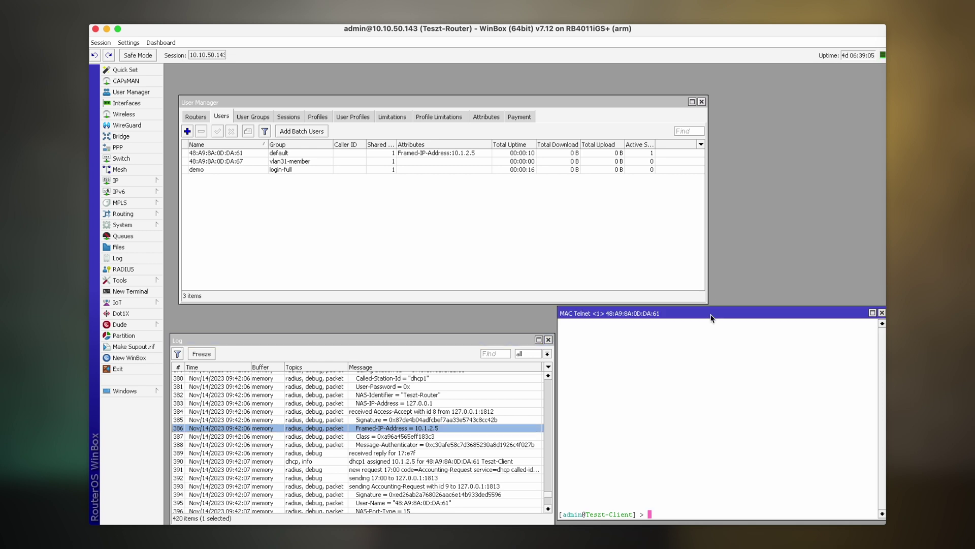
type("ip add pr")
key("Return")
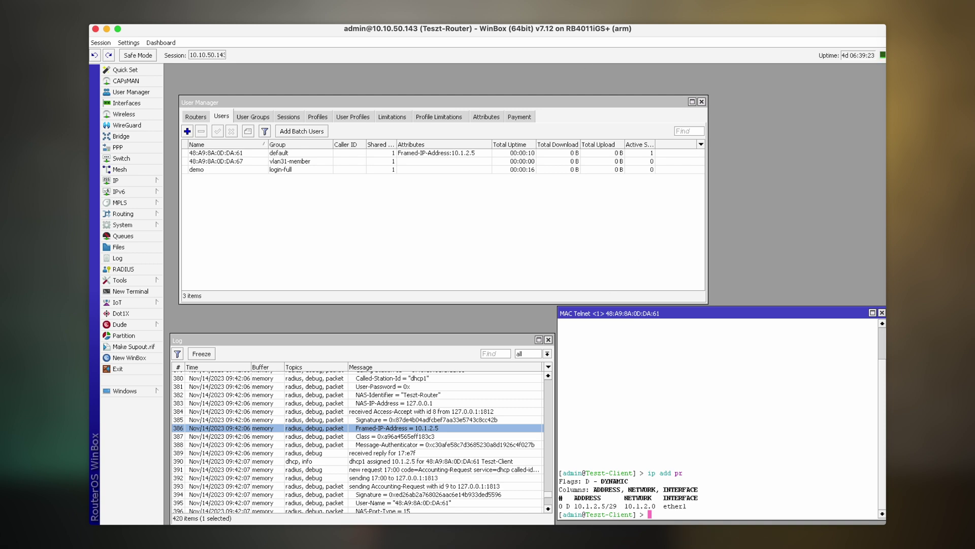
Open the DHCP server's 10.1.2.0/29 network entry to inspect its address and netmask settings.
left_click(147, 181)
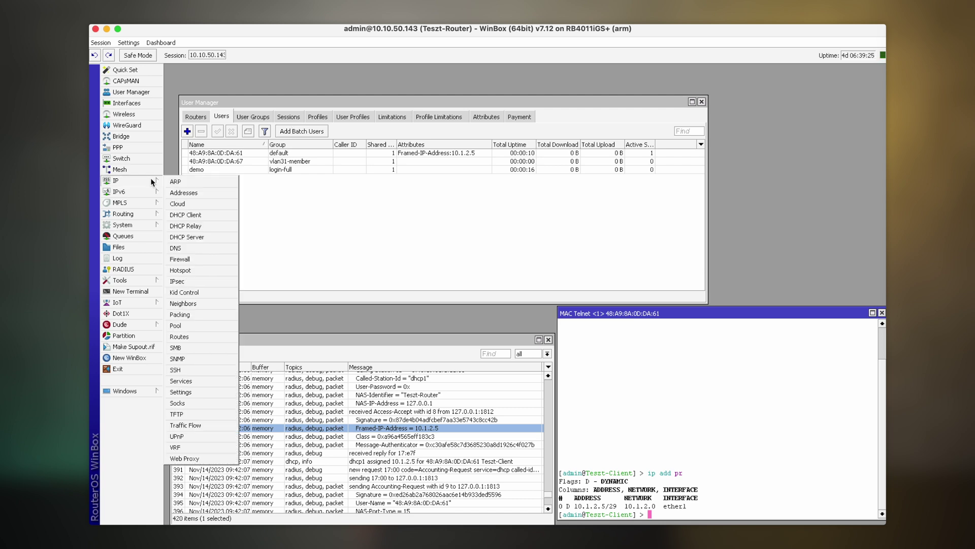
left_click(190, 237)
left_click(315, 159)
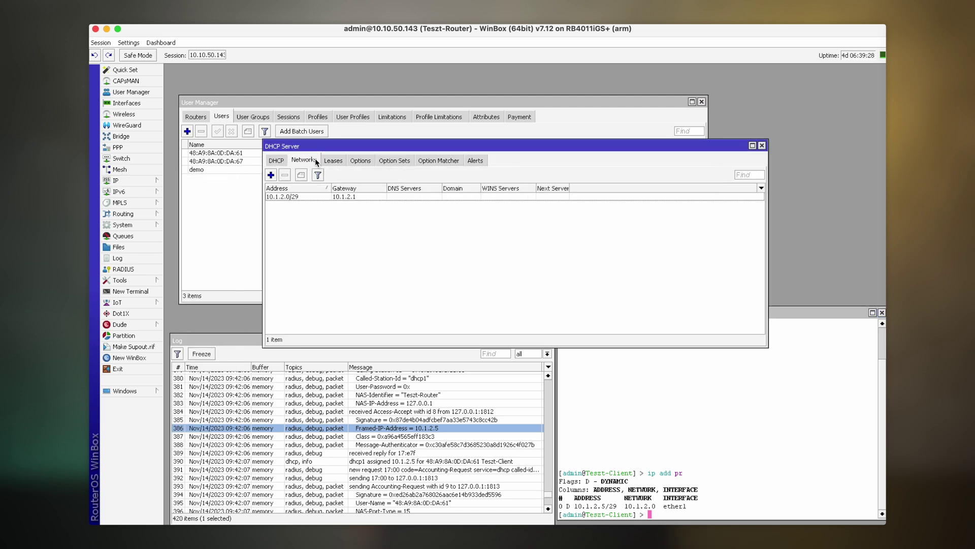
double_click(353, 197)
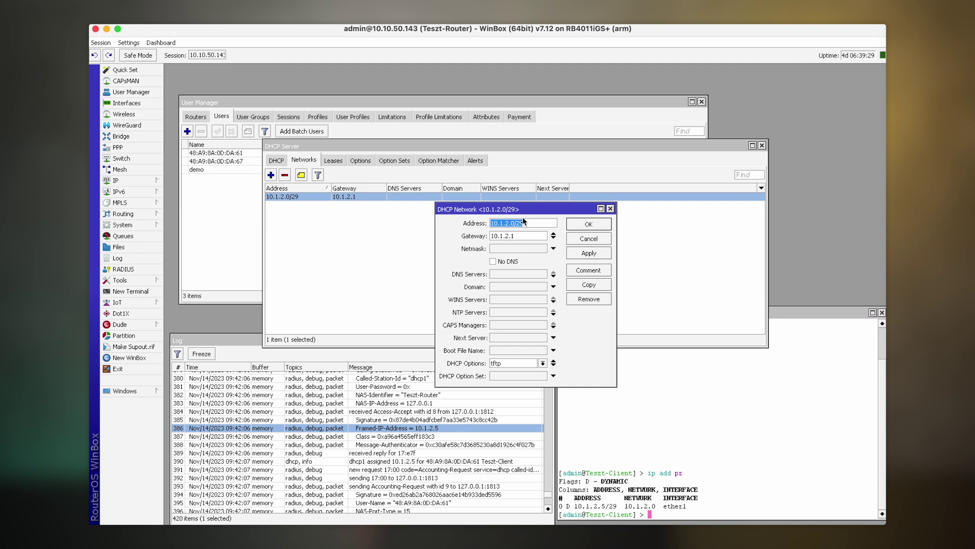
left_click(527, 219)
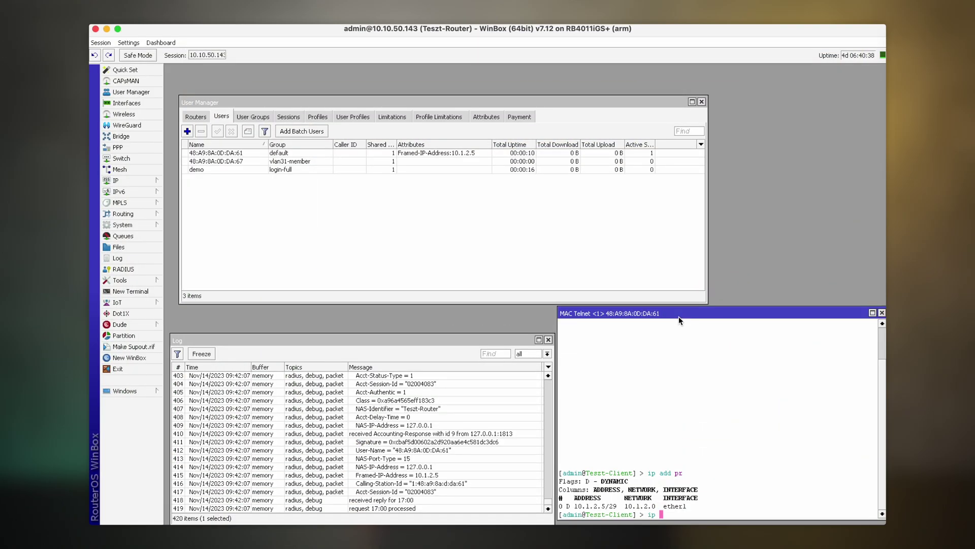
List the client's DHCP clients with "ip dhcp-client/pr" and disable the ether1 entry with "ip dhcp-client/disa 0".
type("dhcp-client/pr")
key("Return")
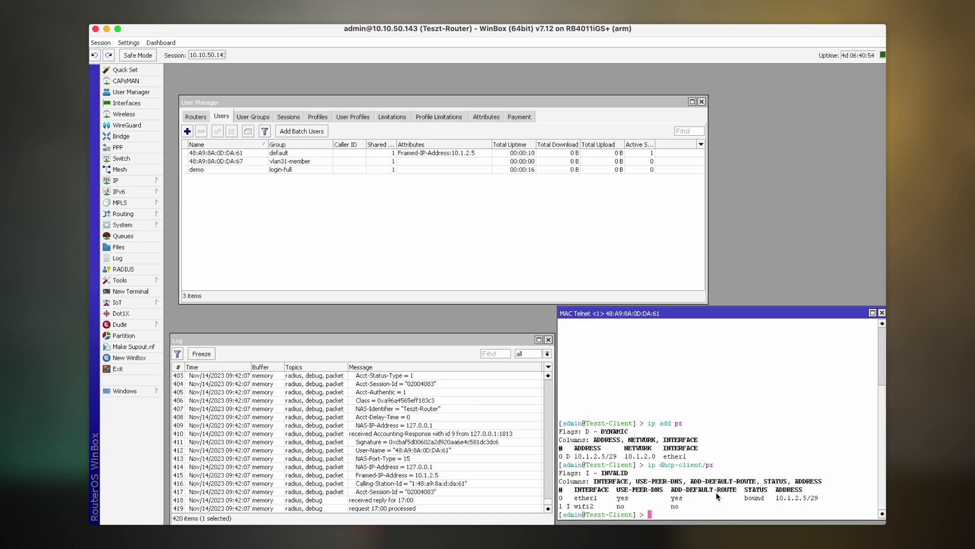
key("Up")
type("disa 0")
key("Return")
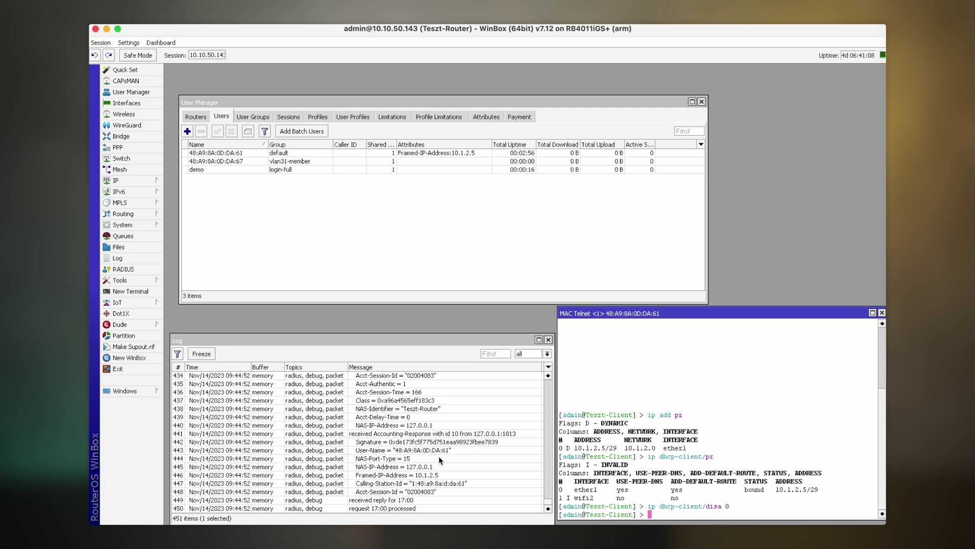
Review the log's address deassignment and accounting messages, and check the DHCP server's leases.
scroll(440, 460, "up", 5)
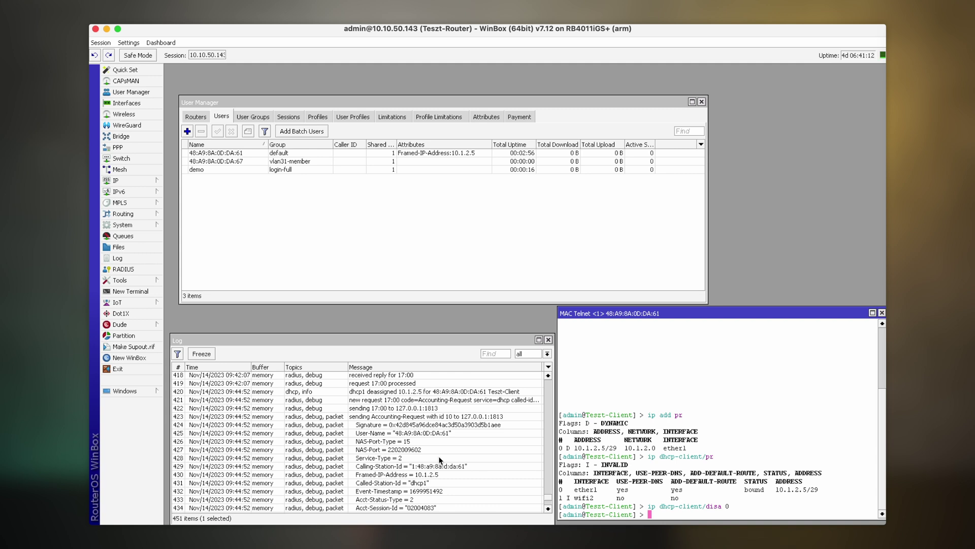
scroll(440, 460, "down", 5)
left_click(137, 184)
left_click(211, 237)
left_click(337, 159)
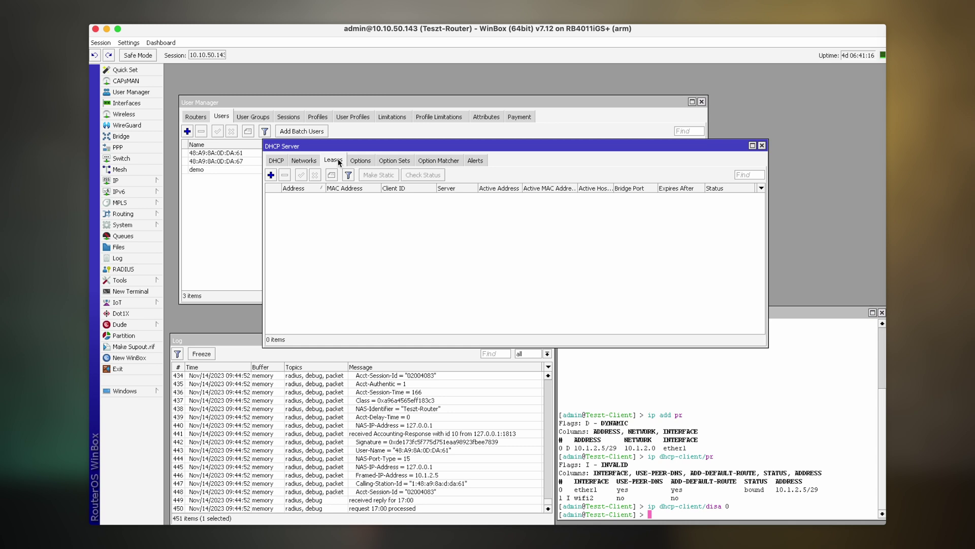
Add a Mikrotik-Rate-Limit attribute of 1M/2M to User Manager user 48:A9:8A:0D:DA:61 and save the user.
left_click(443, 96)
left_click(248, 154)
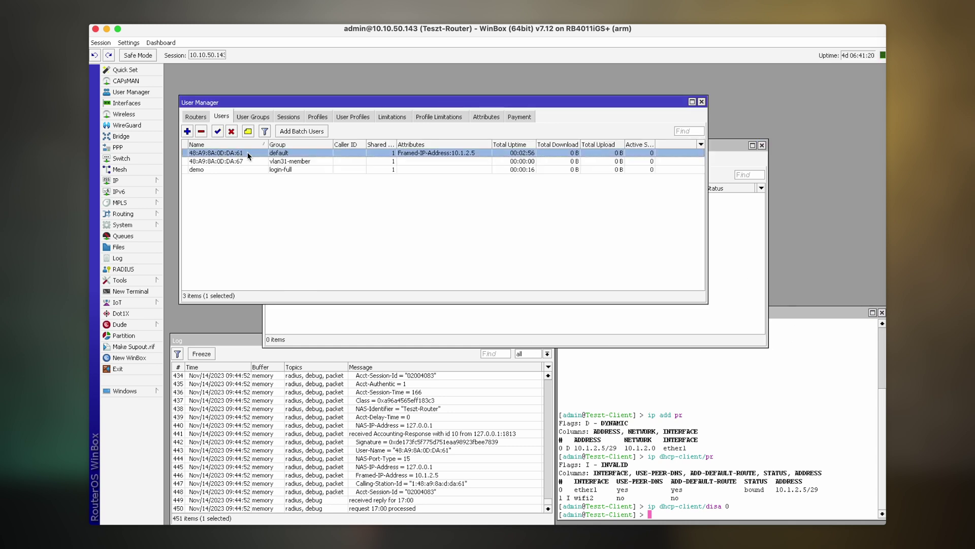
double_click(248, 154)
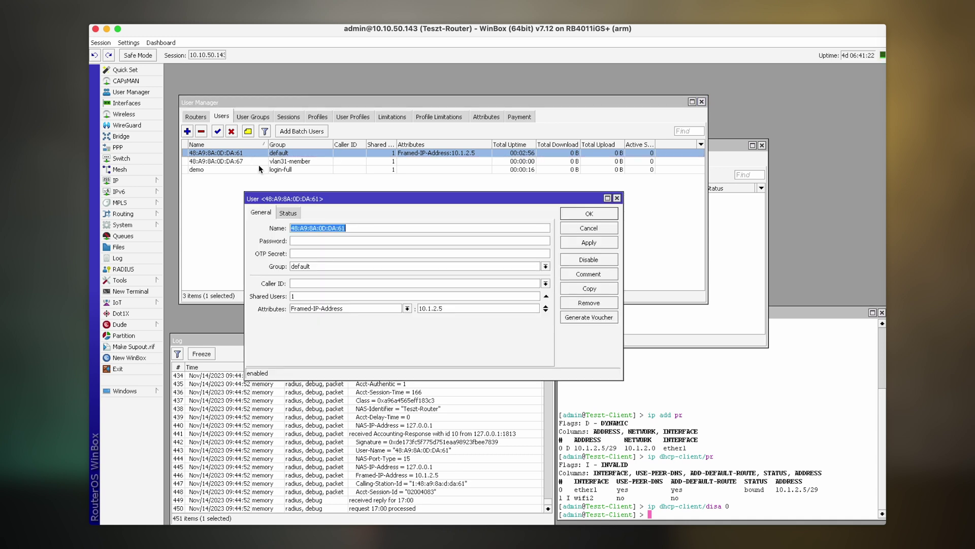
left_click(545, 310)
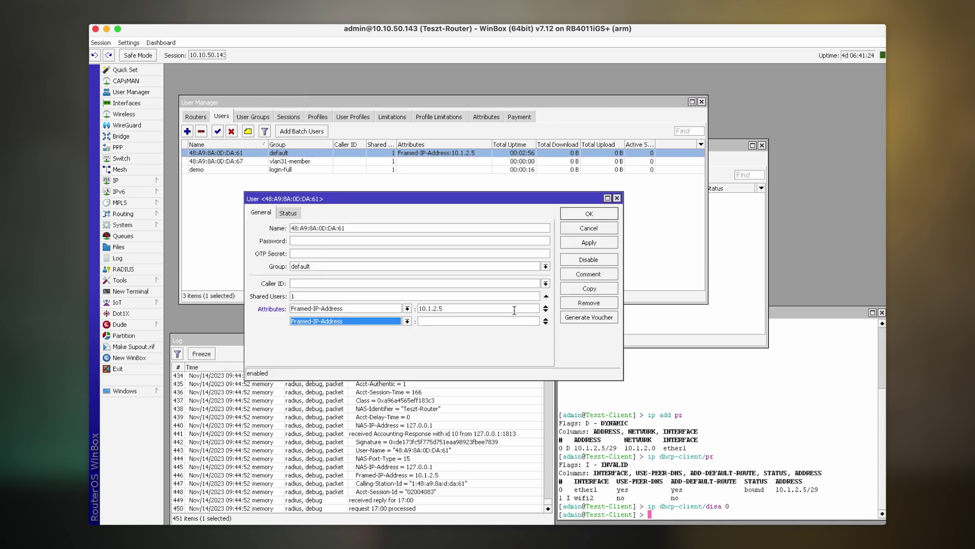
left_click(408, 321)
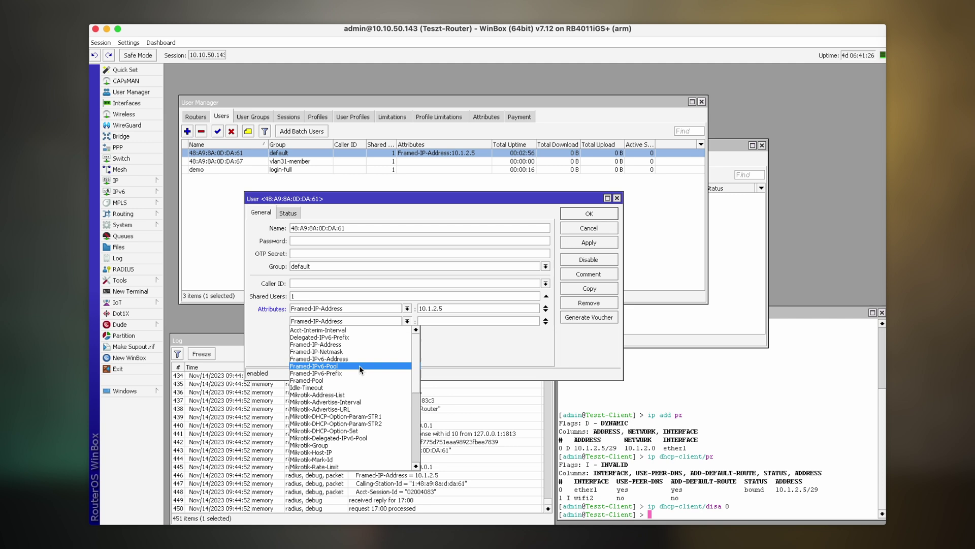
scroll(361, 369, "down", 3)
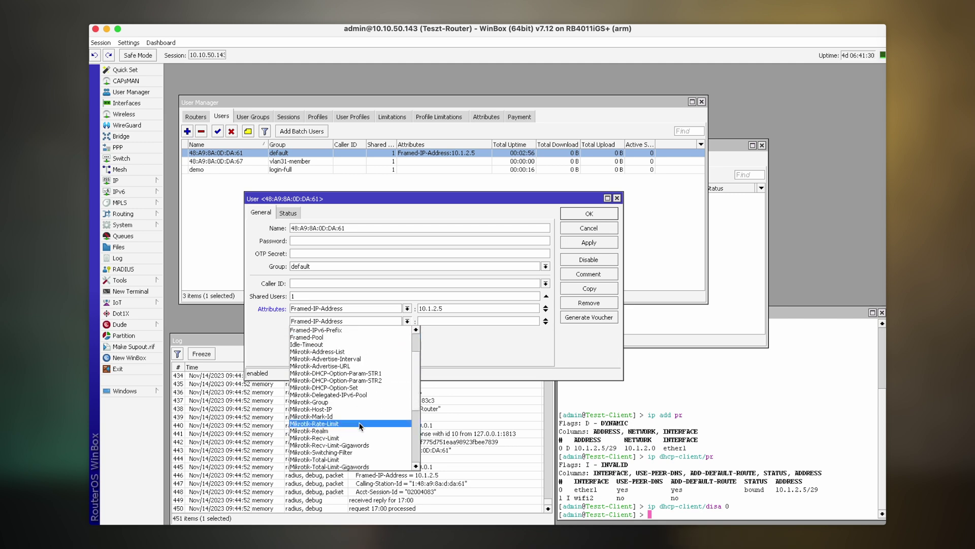
left_click(359, 423)
left_click(433, 319)
type("1")
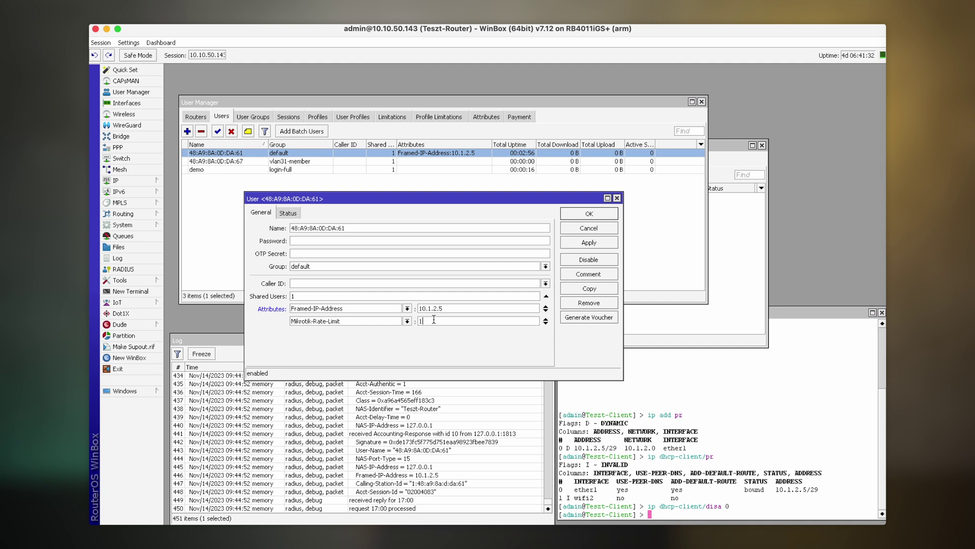
type("M/2M")
left_click(589, 214)
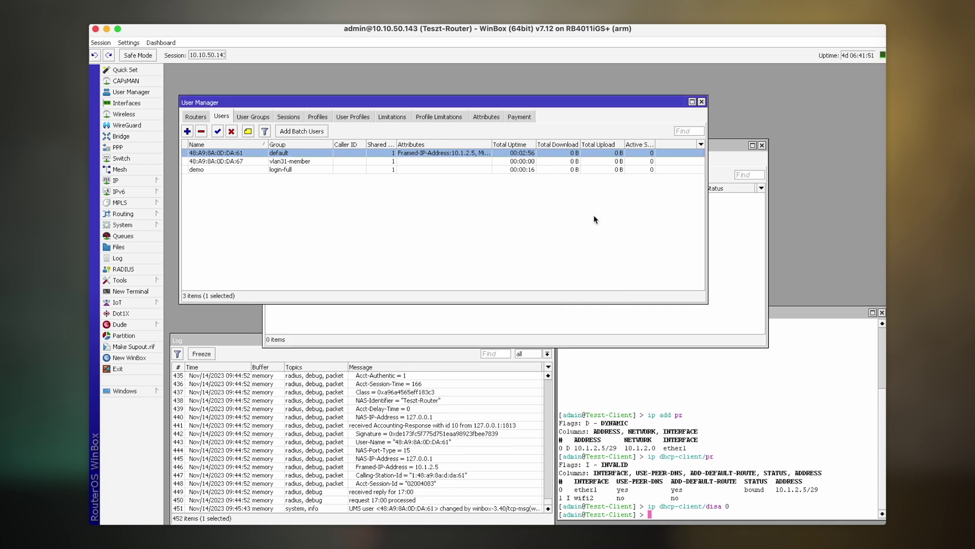
Re-enable the client's ether1 DHCP client from the terminal with "ip dhcp-client/ena 0".
left_click(818, 316)
key("Up")
key("Left")
key("Left")
key("BackSpace")
key("BackSpace")
key("BackSpace")
key("BackSpace")
type("ena")
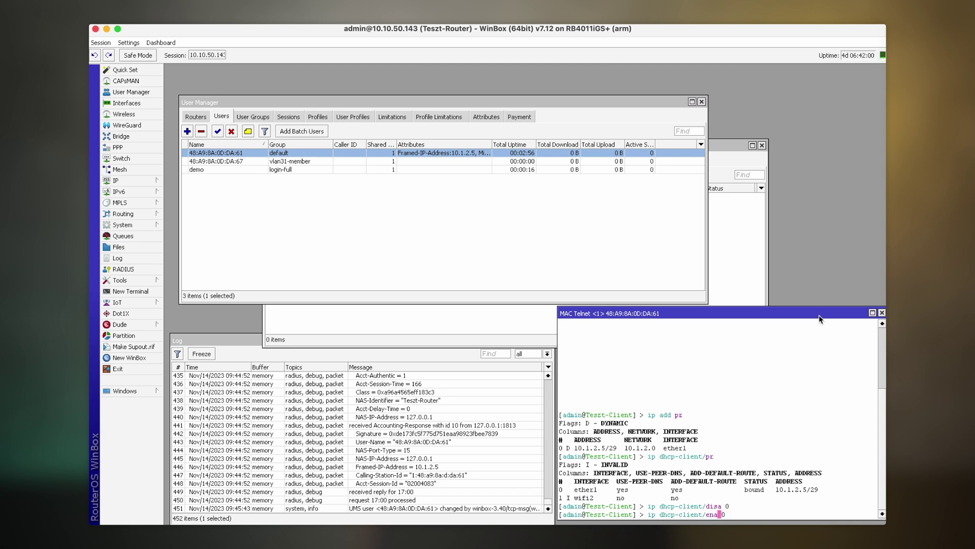
key("Return")
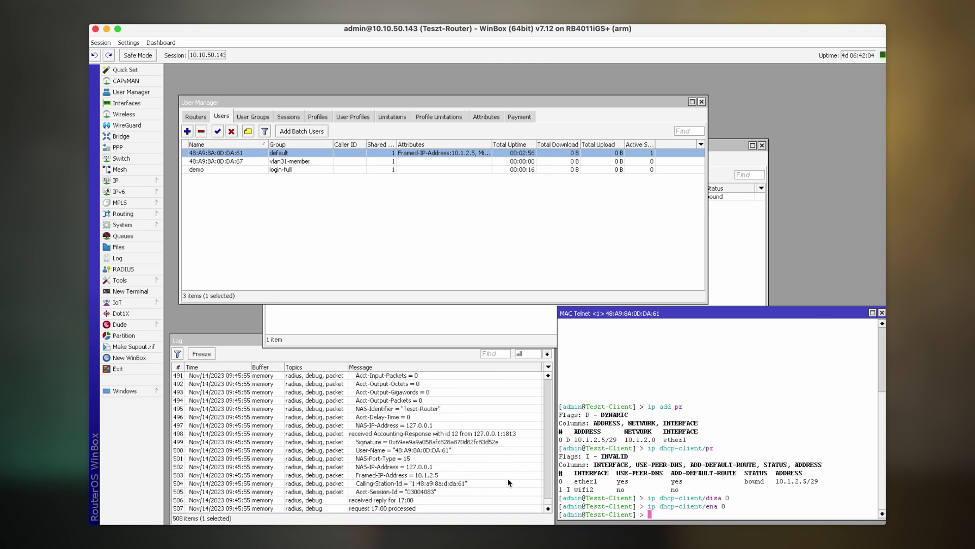
Check the log's latest Access-Accept for the rate limit attribute and list the client's addresses with "ip add pr".
scroll(507, 478, "up", 7)
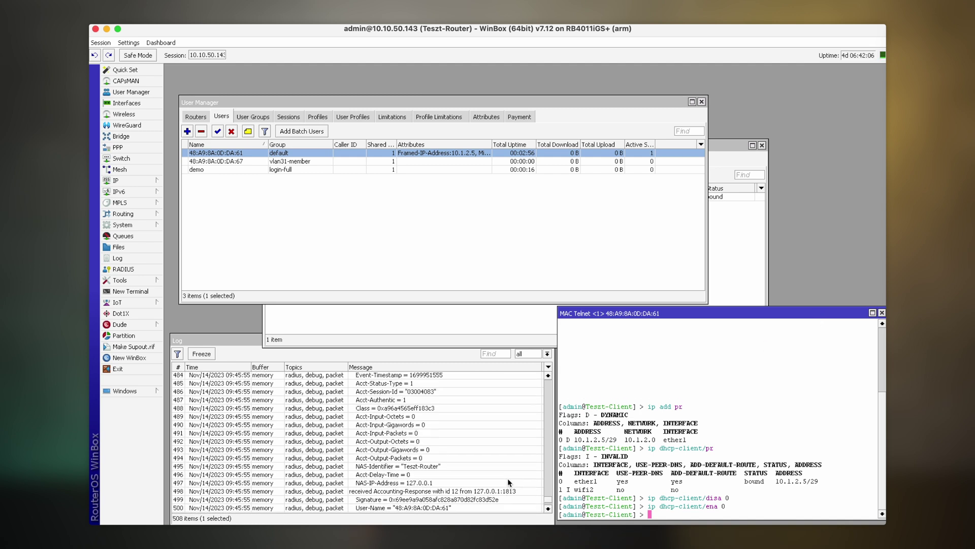
scroll(508, 478, "up", 4)
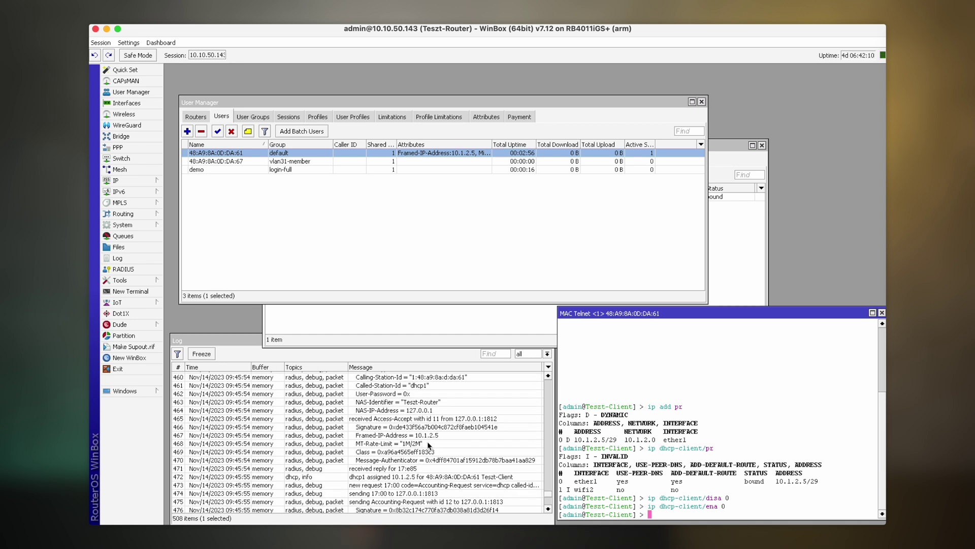
type("ip add pr")
key("Return")
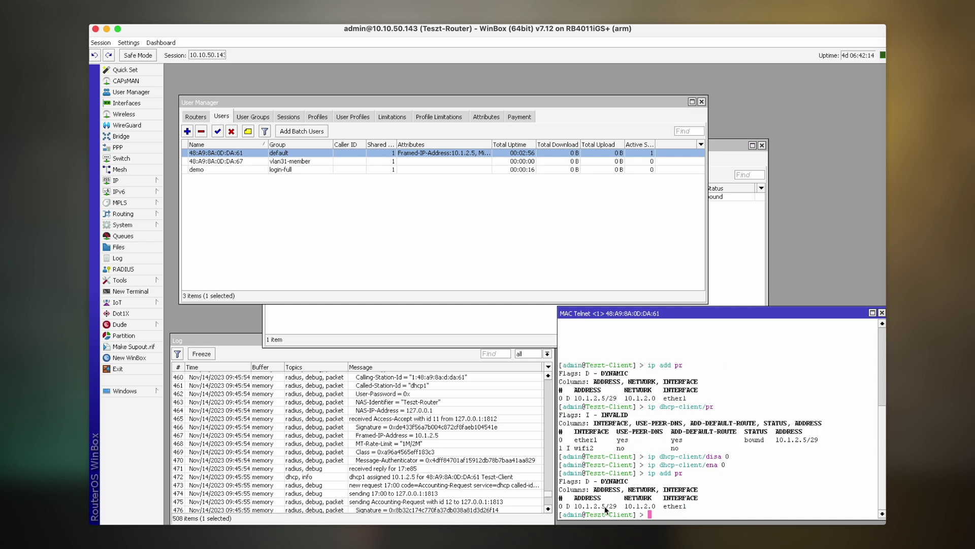
Inspect the client's DHCP lease and its dynamic simple queue's upload and download limits, widening the queue Name column.
left_click(490, 312)
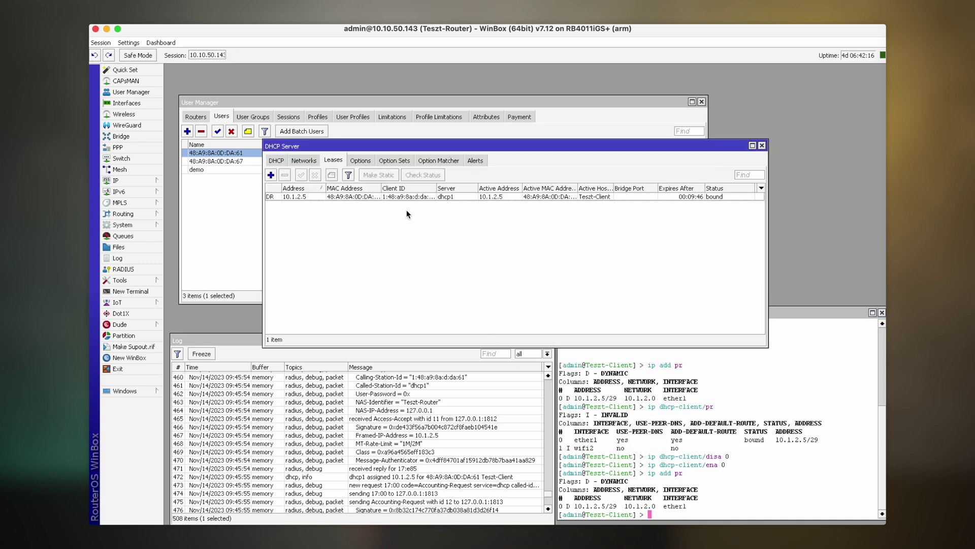
left_click(394, 198)
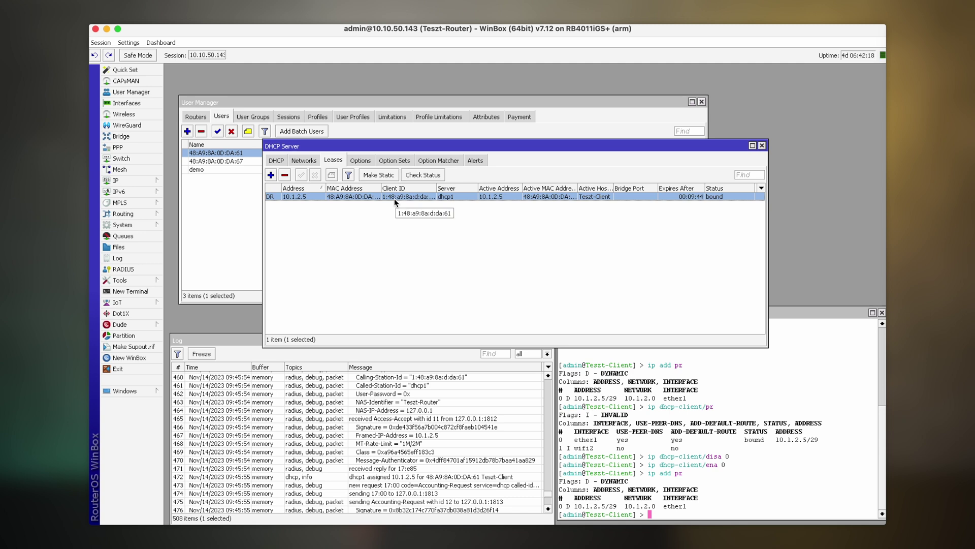
left_click(147, 237)
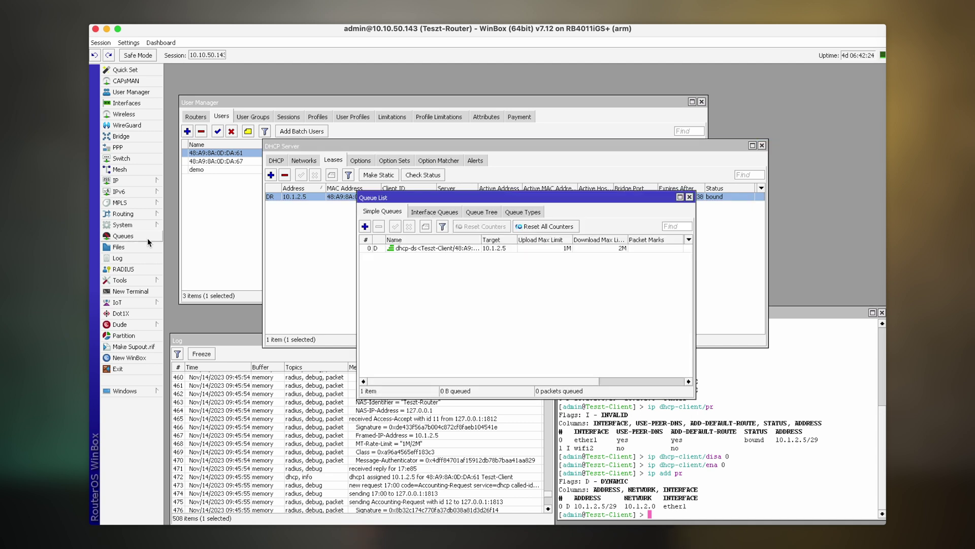
left_click_drag(482, 244, 514, 243)
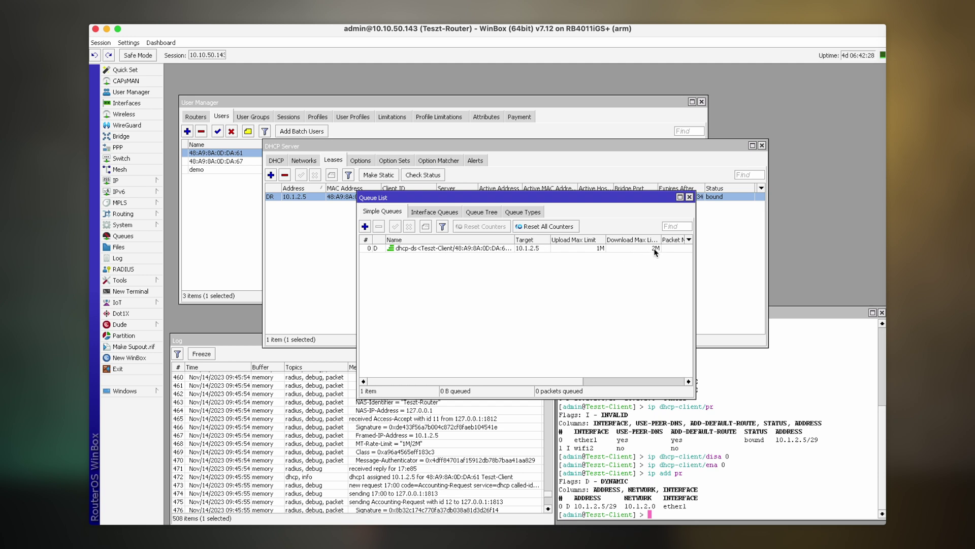